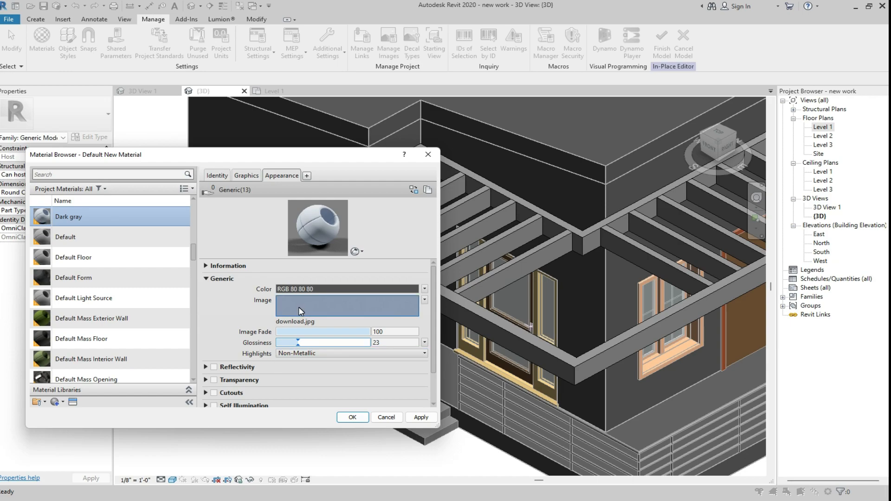
- Check the Dark gray material's appearance settings and accept it as the in-place model's material
left_click(207, 266)
left_click(207, 267)
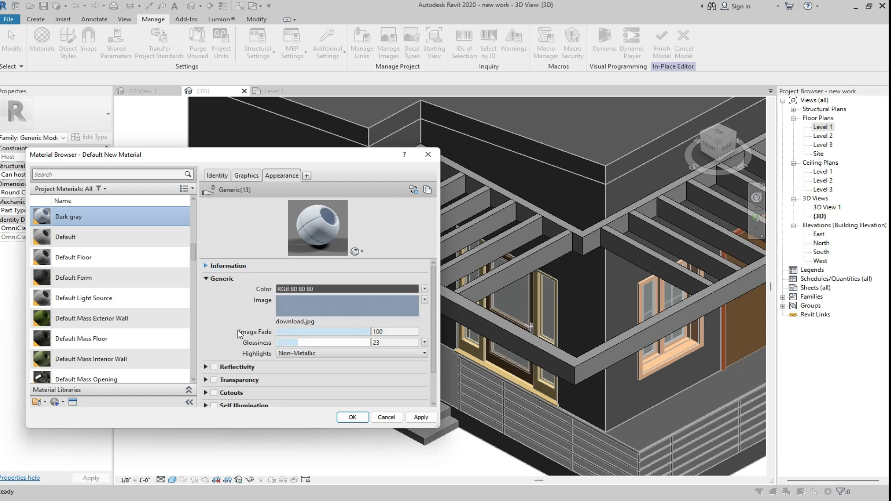
scroll(256, 367, "down", 2)
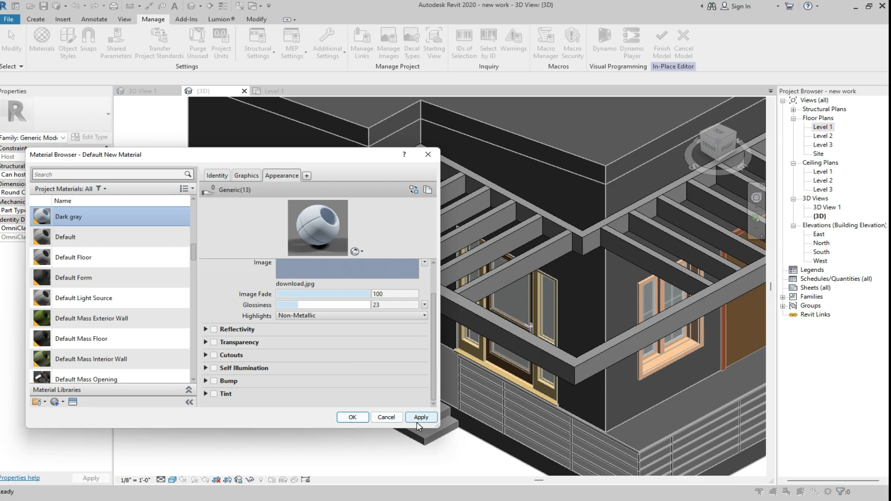
left_click(344, 419)
- With the Paint tool and the Dark gray material, paint the outer beam and nearest rafters of the pergola's front wing
scroll(437, 325, "up", 5)
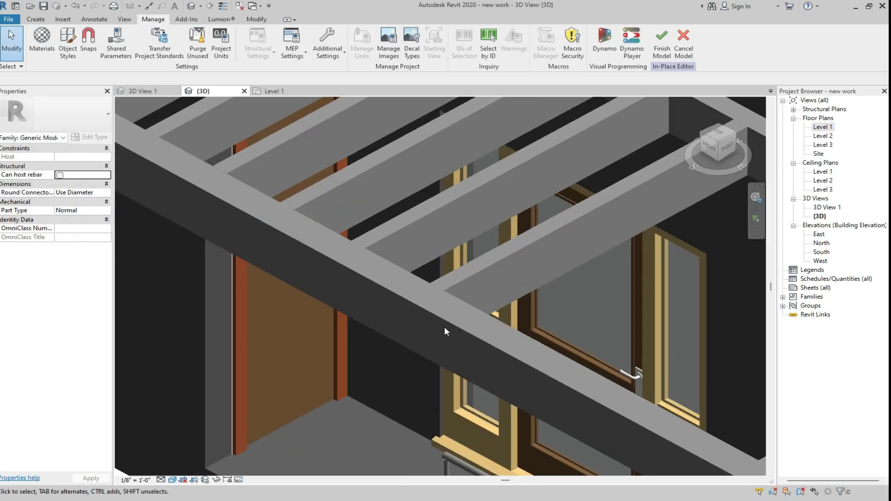
left_click(157, 50)
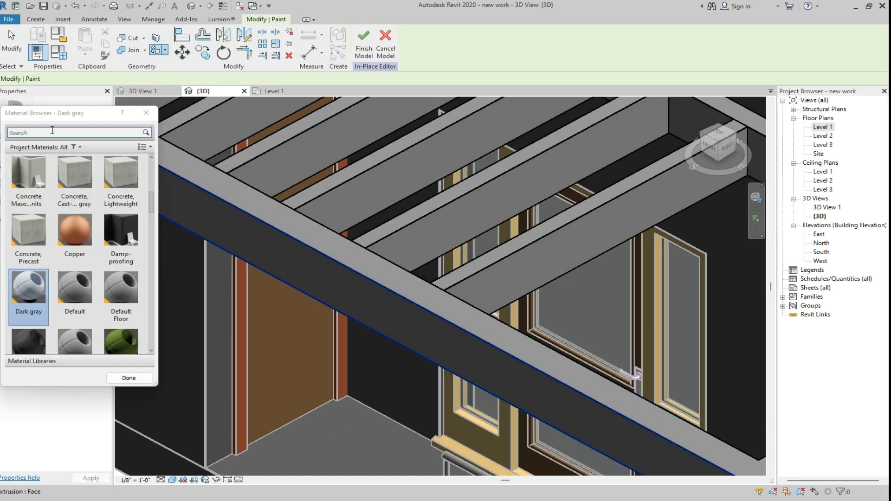
left_click(455, 333)
left_click(462, 316)
left_click(504, 285)
left_click(437, 240)
left_click(385, 174)
left_click(316, 137)
left_click(310, 196)
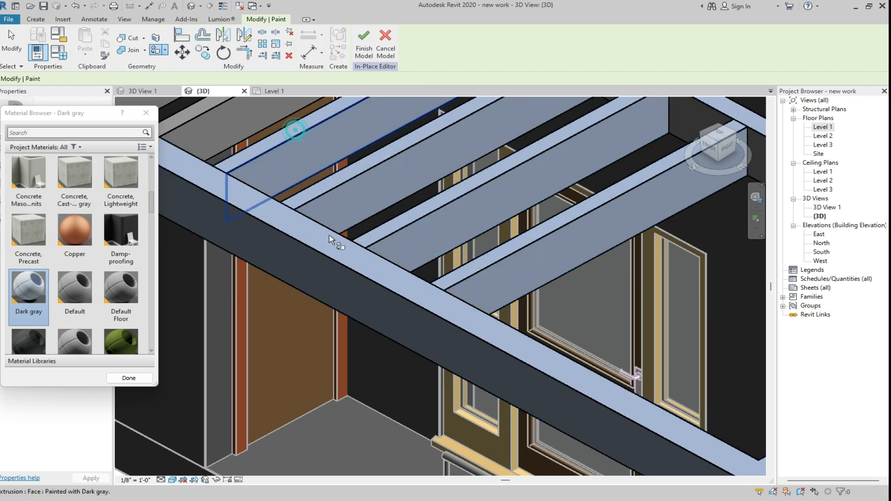
- Paint the remaining rafters at the far end of the pergola's front wing with Dark gray
scroll(301, 144, "up", 3)
scroll(301, 144, "down", 2)
left_click(277, 168)
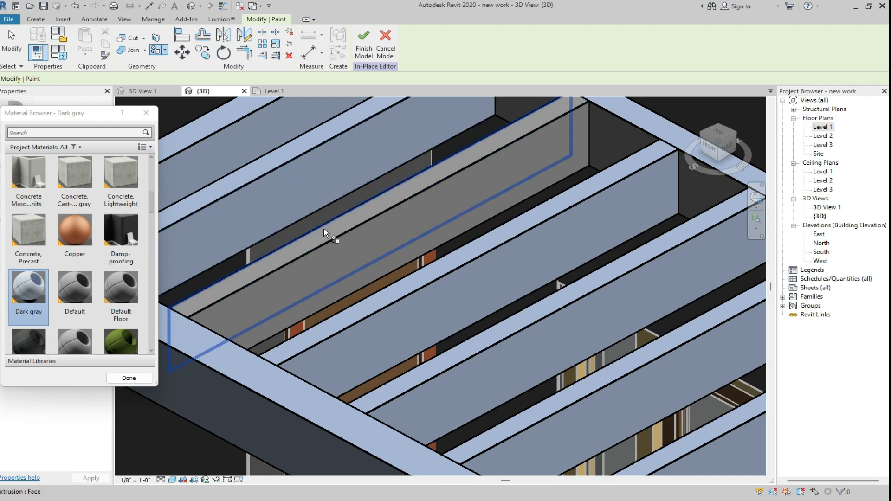
- Paint the side and top faces of the rafters in the pergola's right-side wing with Dark gray
scroll(608, 278, "down", 5)
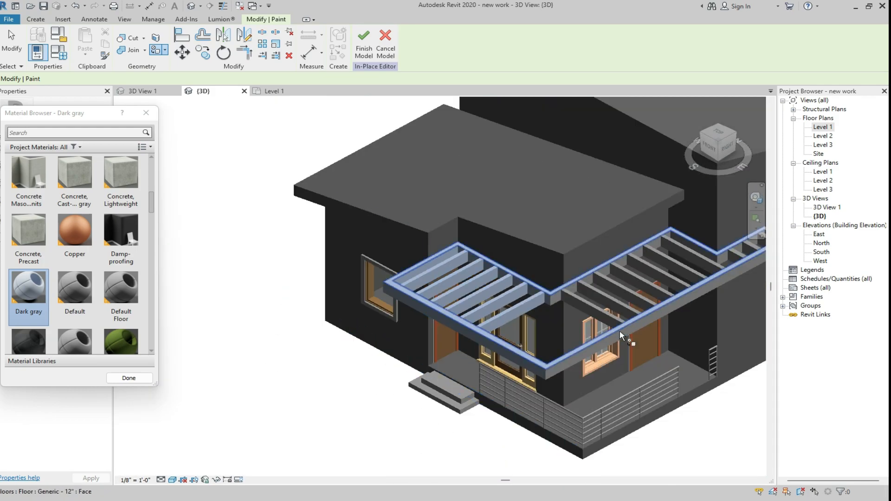
scroll(469, 290, "up", 3)
left_click(469, 291)
left_click(508, 274)
left_click(648, 252)
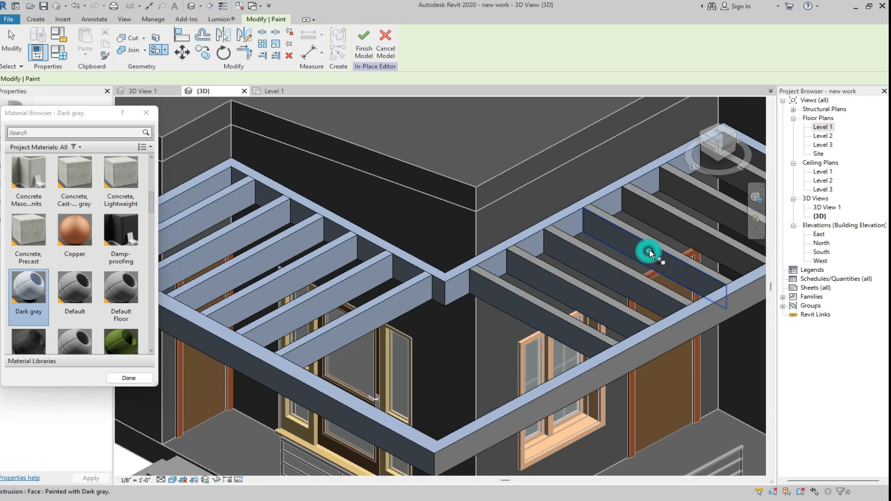
left_click(709, 193)
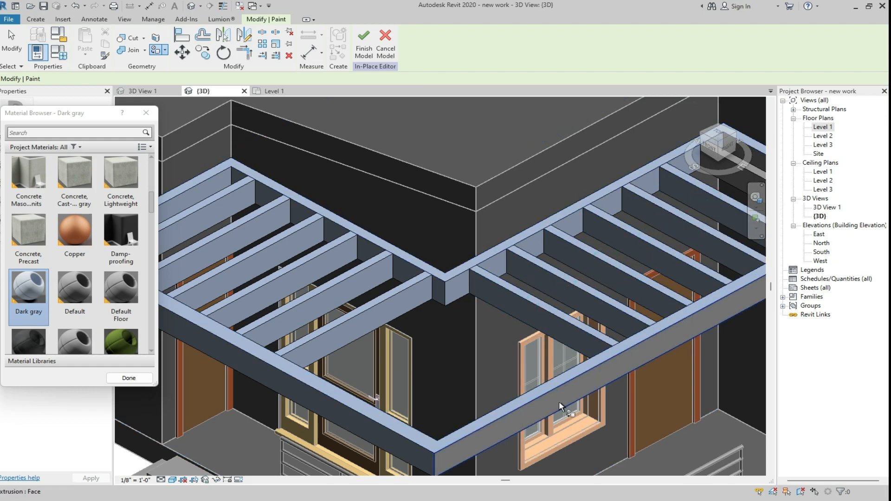
- Paint the right-side wing's outer beam and the rafters of its short end section with Dark gray
scroll(559, 401, "down", 5)
scroll(639, 349, "up", 5)
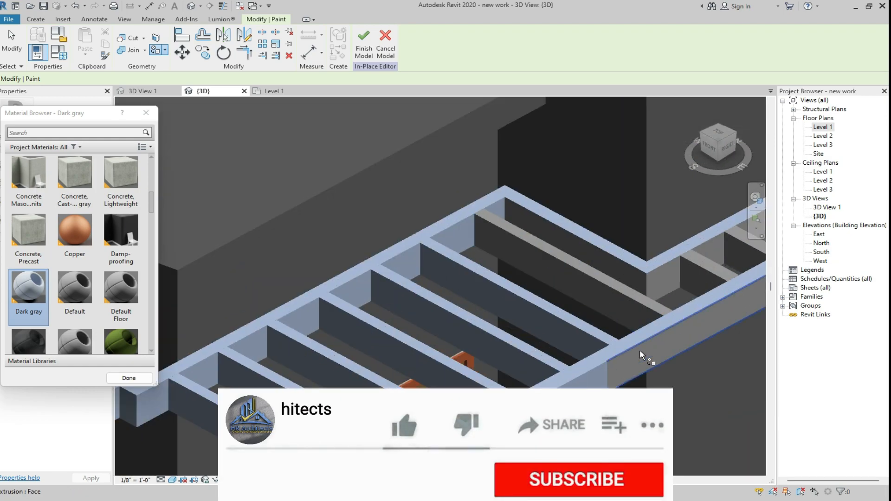
left_click(632, 295)
scroll(627, 310, "up", 2)
scroll(634, 311, "up", 2)
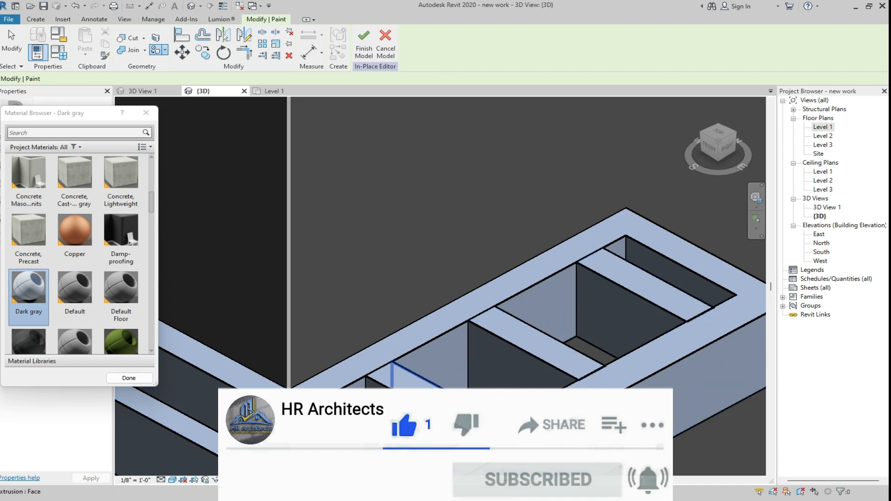
scroll(642, 316, "down", 3)
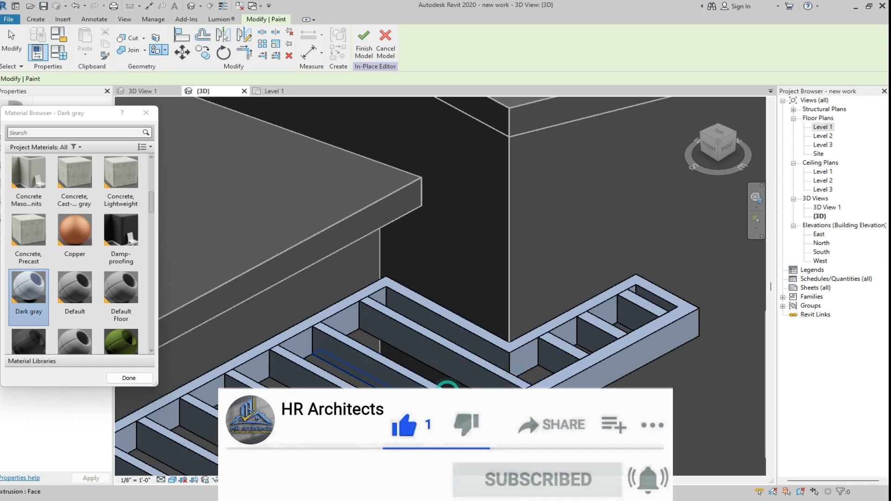
- Paint the remaining upper and side rafter faces across both pergola wings with Dark gray
scroll(420, 394, "down", 3)
scroll(408, 378, "up", 5)
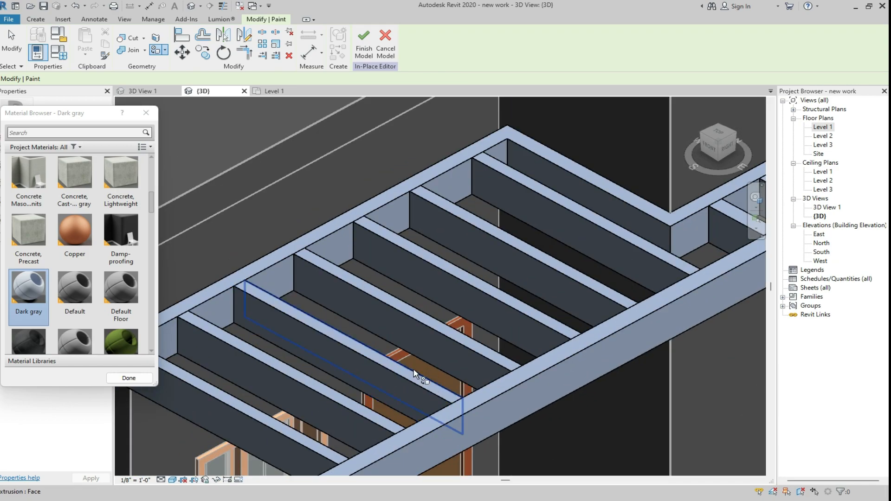
scroll(318, 333, "down", 3)
scroll(299, 335, "up", 4)
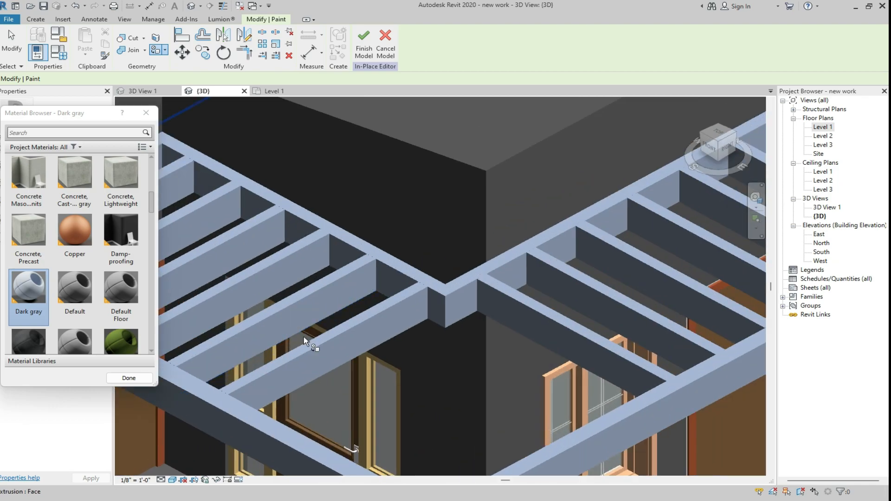
scroll(297, 355, "up", 2)
scroll(295, 353, "down", 2)
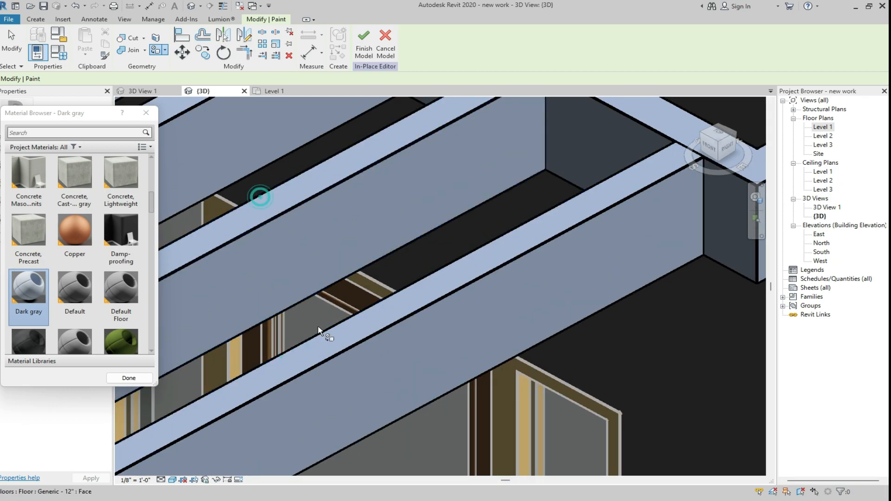
scroll(308, 368, "down", 2)
scroll(277, 315, "up", 3)
left_click(277, 313)
left_click(251, 215)
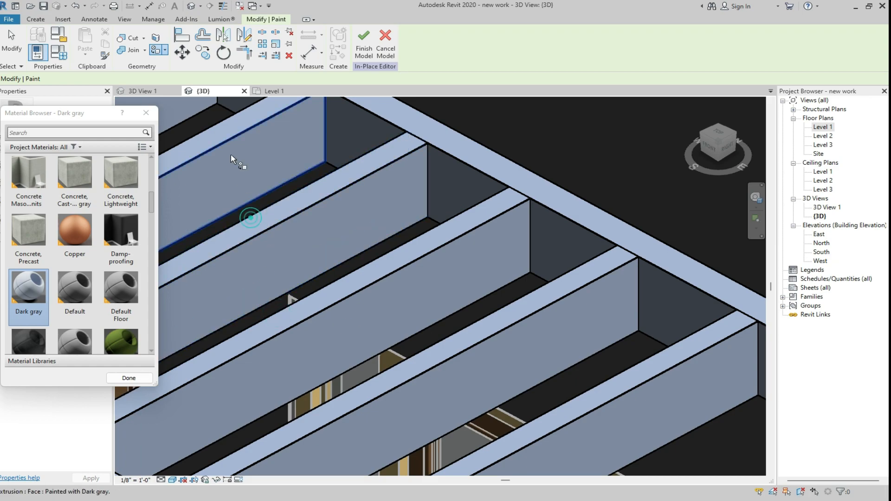
left_click(207, 130)
- Examine the pergola's beams and rafters from above for any unpainted faces
scroll(392, 336, "down", 1)
scroll(249, 294, "down", 3)
scroll(301, 353, "up", 3)
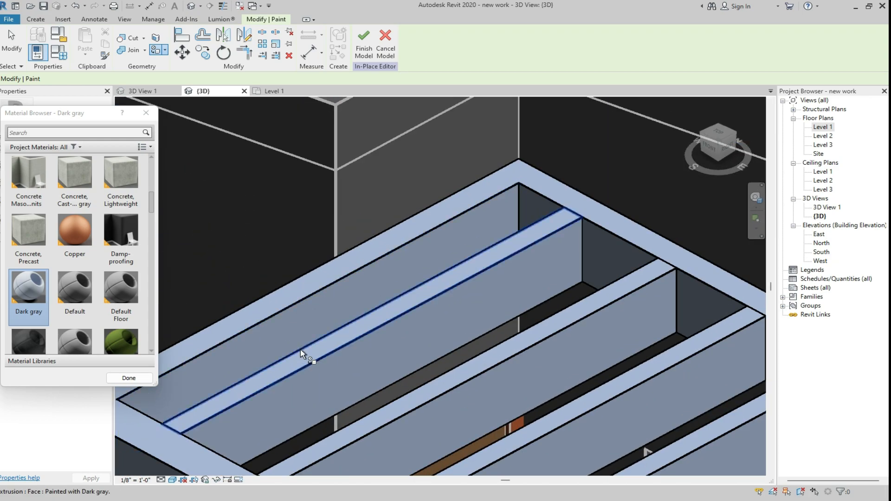
scroll(288, 348, "down", 3)
scroll(278, 339, "up", 3)
scroll(400, 315, "down", 3)
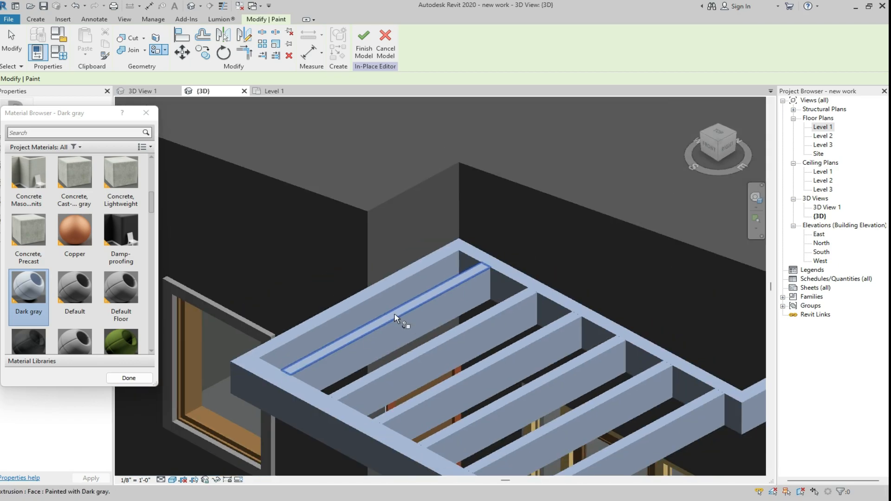
scroll(521, 456, "up", 3)
scroll(529, 446, "down", 3)
scroll(491, 377, "up", 3)
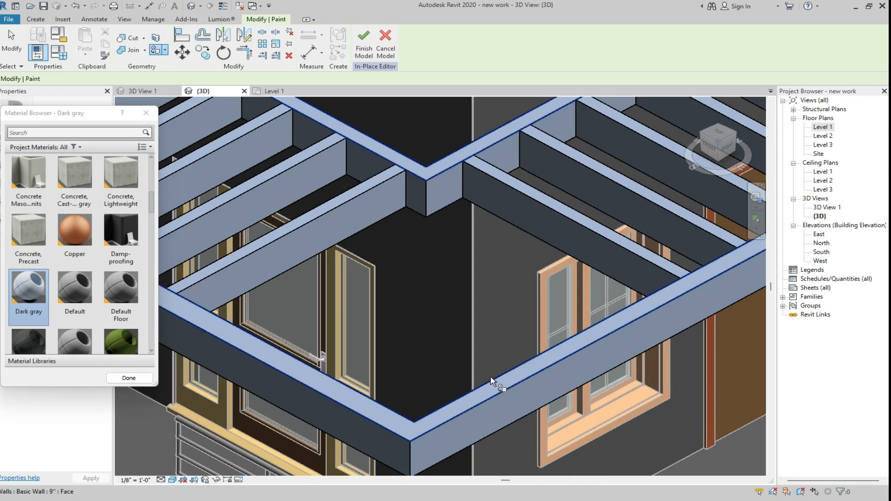
scroll(480, 389, "down", 5)
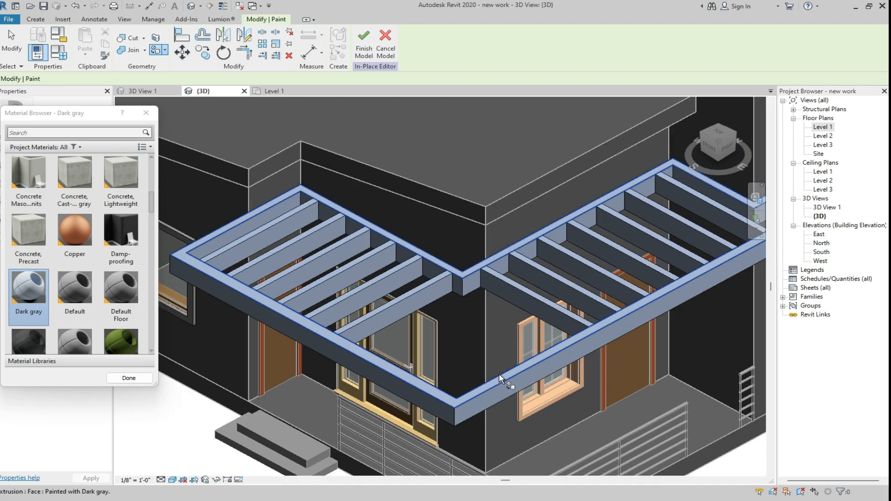
- View the pergola from below and paint the undersides of the front wing's frame and rafters with Dark gray
left_click(719, 162)
scroll(345, 259, "up", 8)
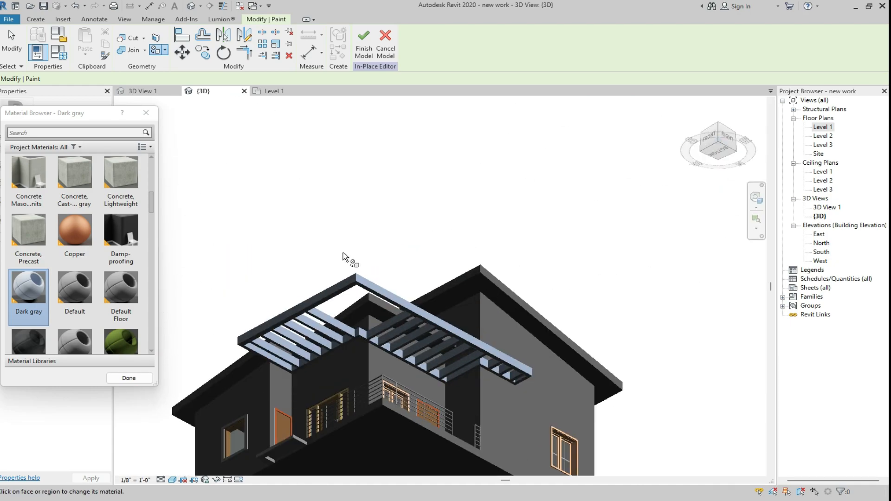
scroll(464, 278, "down", 4)
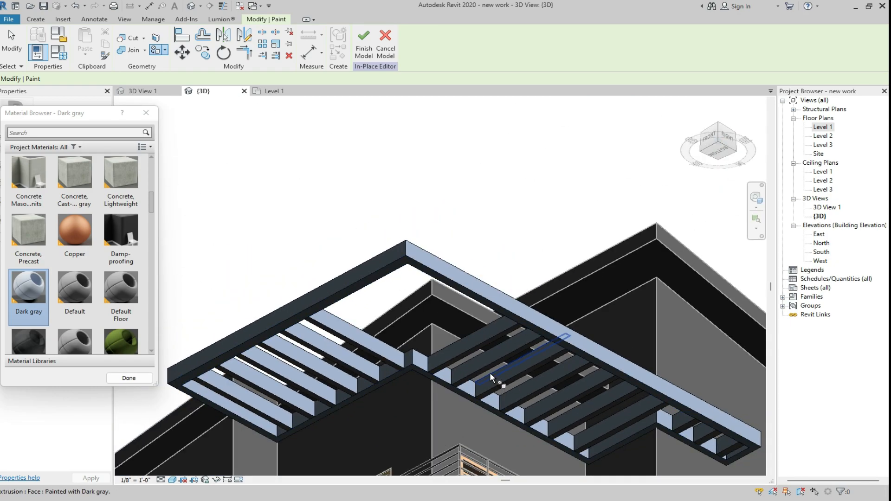
scroll(474, 374, "up", 6)
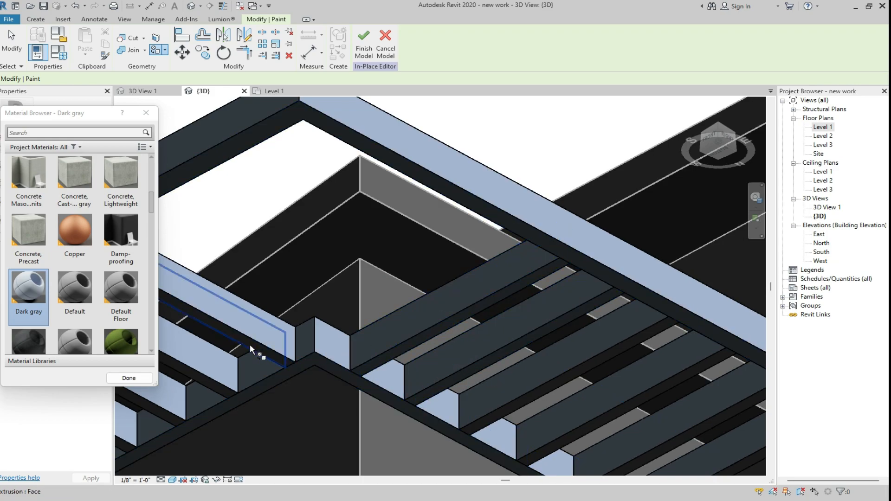
left_click(175, 417)
scroll(176, 417, "down", 5)
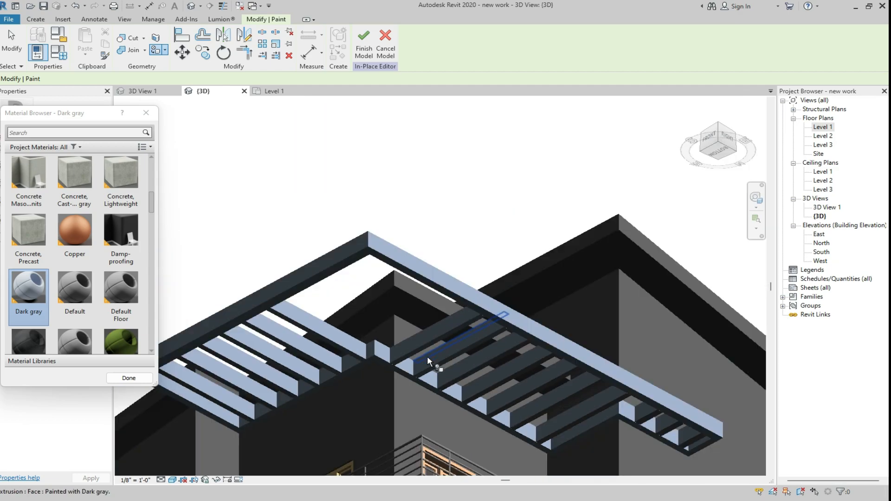
scroll(255, 400, "up", 6)
scroll(525, 297, "down", 2)
scroll(348, 394, "up", 3)
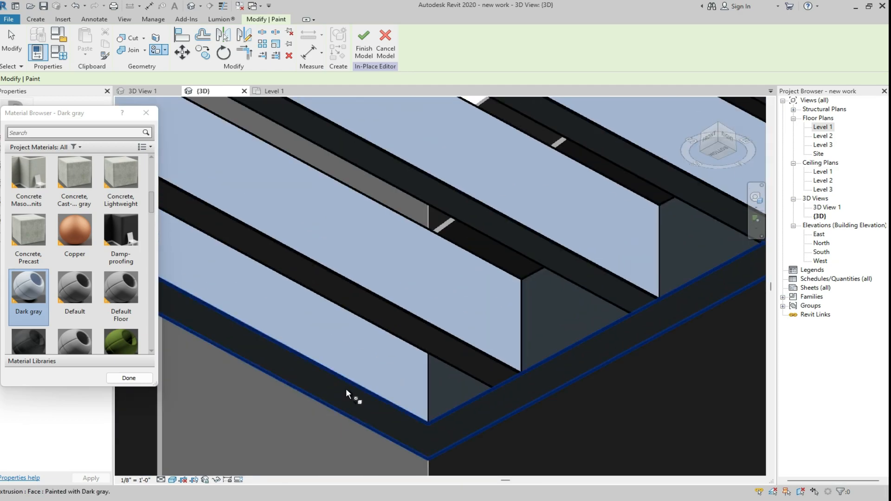
scroll(477, 319, "down", 5)
scroll(462, 307, "up", 6)
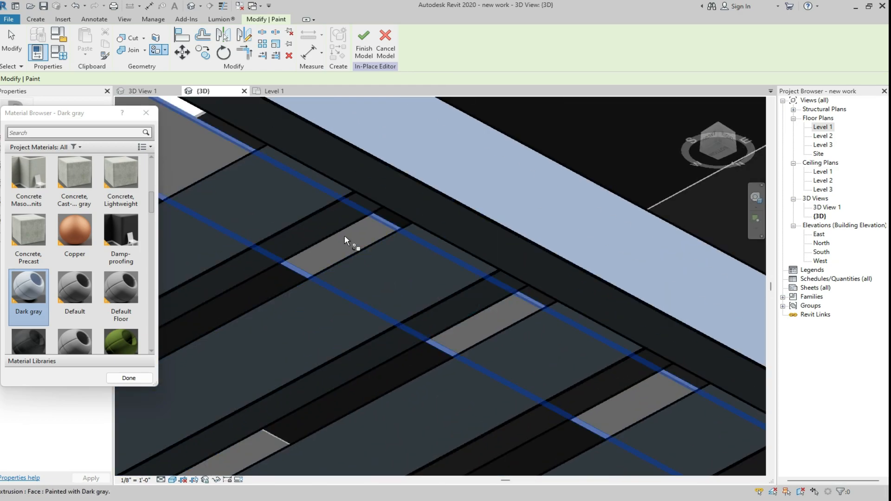
- Paint the undersides of the right-side wing's rafters with Dark gray
scroll(481, 277, "down", 4)
scroll(473, 276, "up", 5)
left_click(476, 289)
scroll(611, 400, "down", 4)
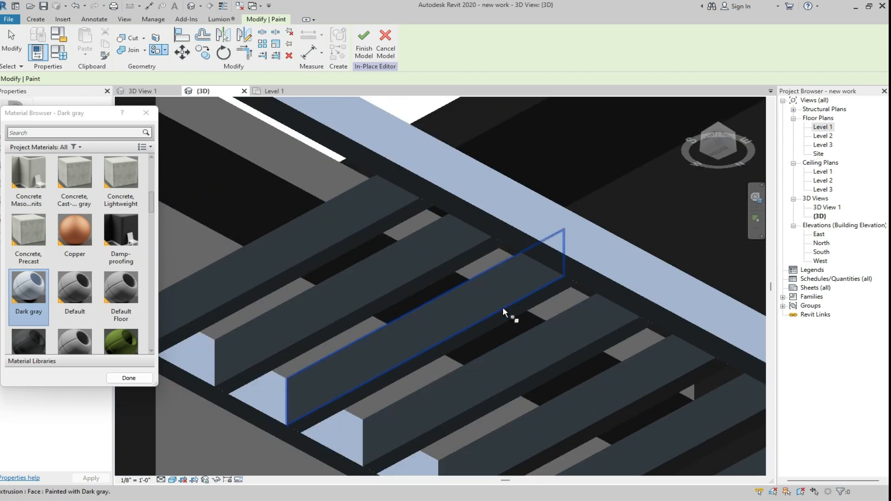
scroll(508, 307, "up", 1)
scroll(497, 308, "down", 2)
scroll(497, 308, "up", 1)
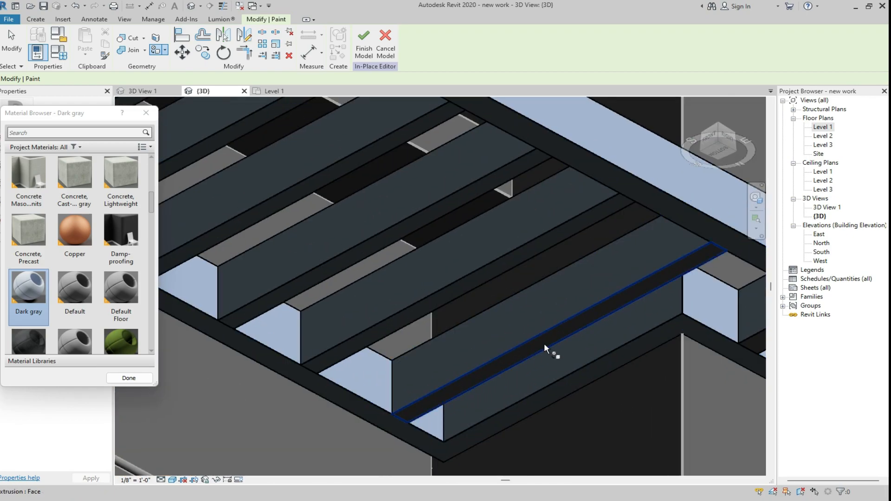
- Paint the rafter undersides at the end of the right-side wing and in its short end section with Dark gray
scroll(529, 352, "down", 3)
scroll(580, 366, "up", 5)
left_click(487, 269)
left_click(497, 299)
left_click(613, 393)
scroll(521, 352, "down", 4)
scroll(603, 377, "up", 4)
left_click(617, 376)
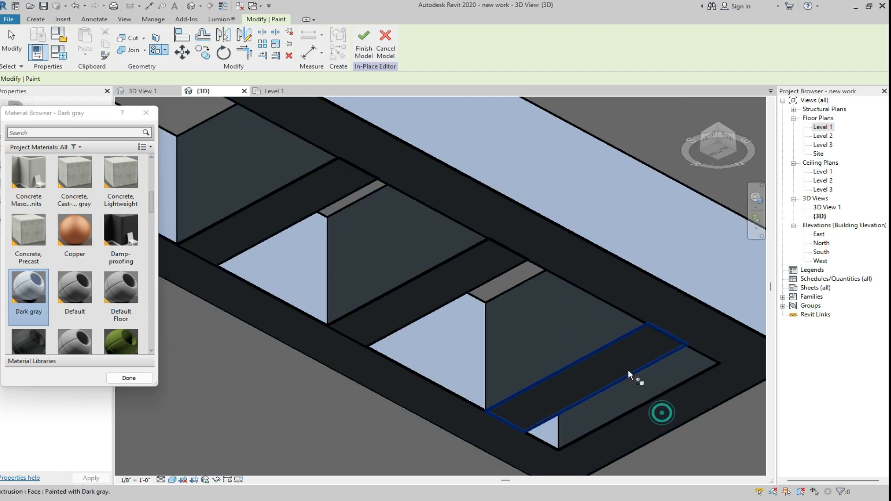
- Return the 3D view to the top-front-right orientation and finish the in-place model
scroll(631, 378, "down", 5)
left_click(694, 106)
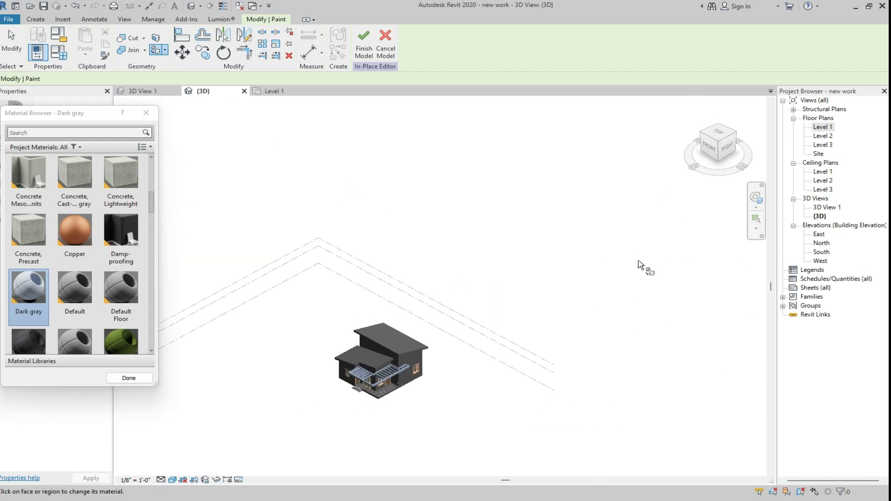
scroll(496, 279, "up", 6)
scroll(483, 407, "down", 2)
left_click(364, 51)
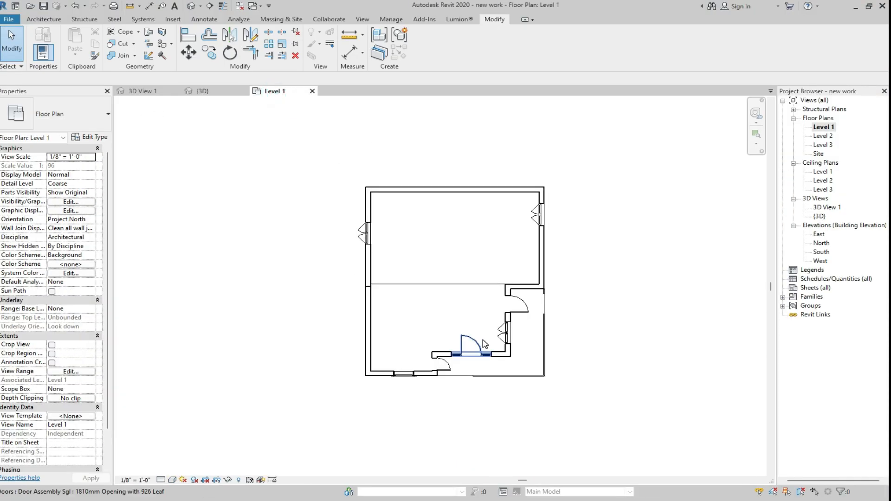
- On the Level 1 plan, split both walls meeting at the outer corner between the main door and the side window
scroll(484, 343, "up", 6)
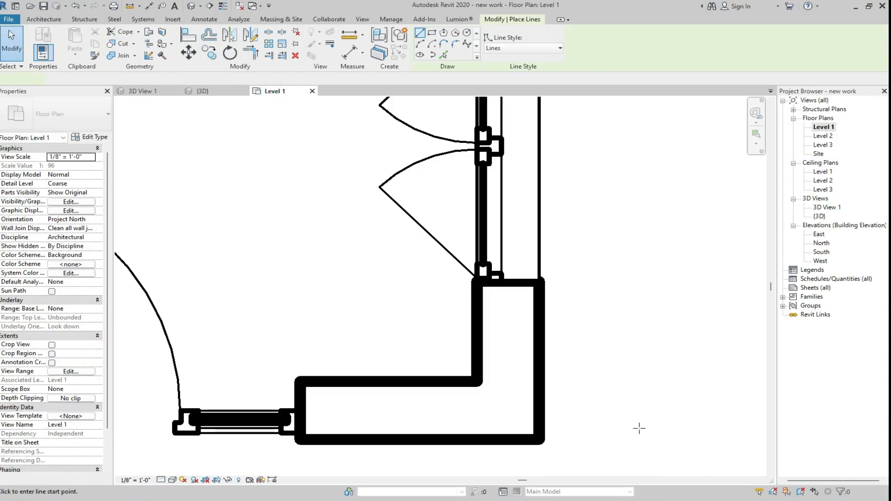
key("l")
key("i")
key("s")
key("l")
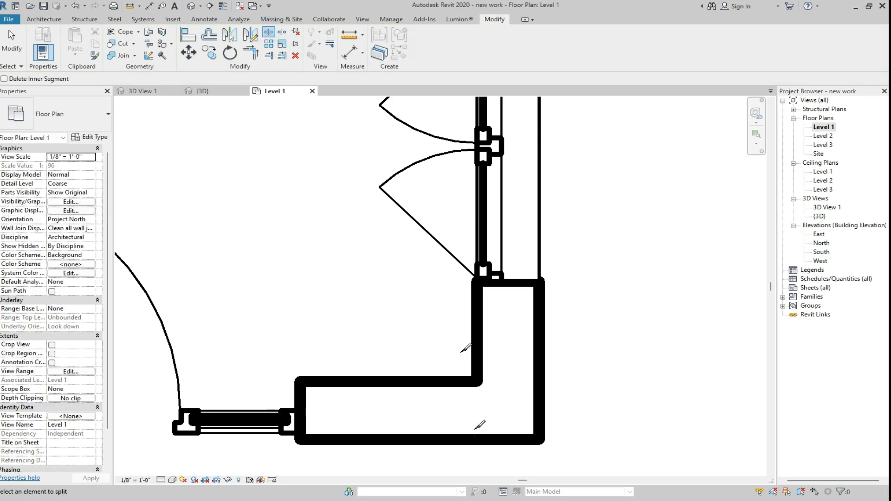
scroll(478, 445, "up", 3)
left_click(333, 329)
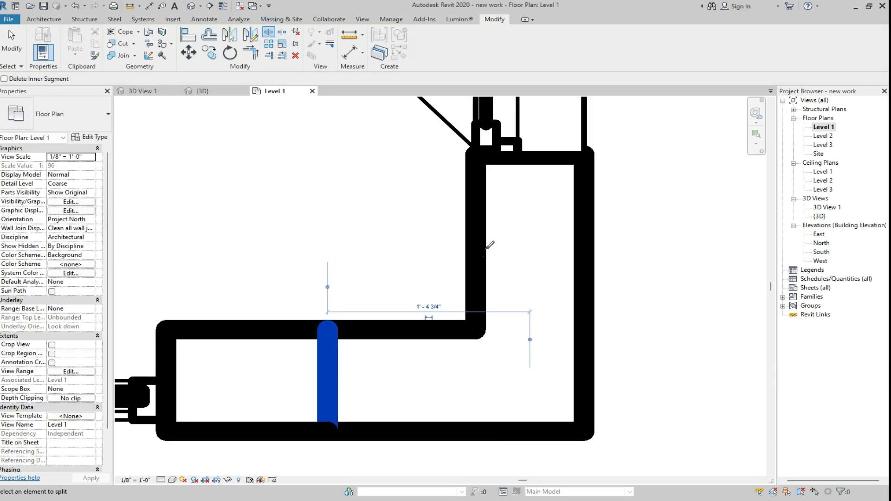
left_click(483, 217)
- Split both walls meeting at the corner below the double window on the Level 1 plan, and return to the 3D view
scroll(419, 420, "down", 7)
scroll(458, 227, "up", 3)
scroll(444, 288, "down", 4)
scroll(444, 289, "up", 2)
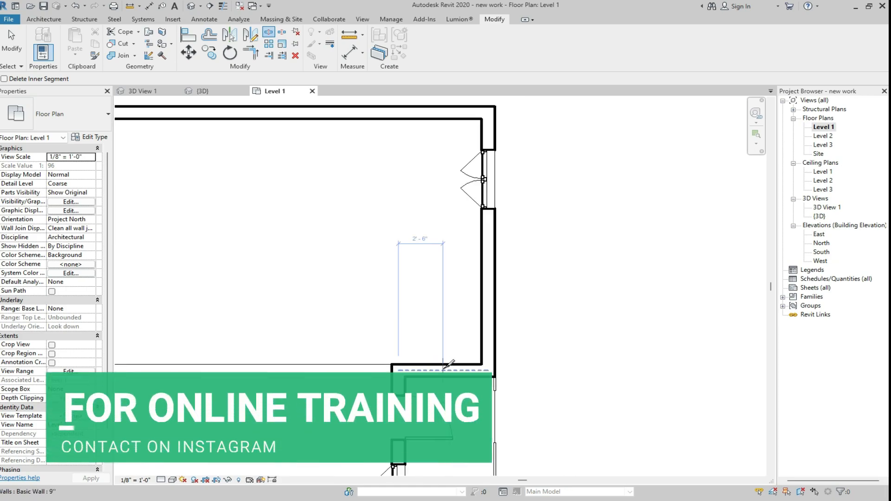
left_click(441, 369)
left_click(484, 326)
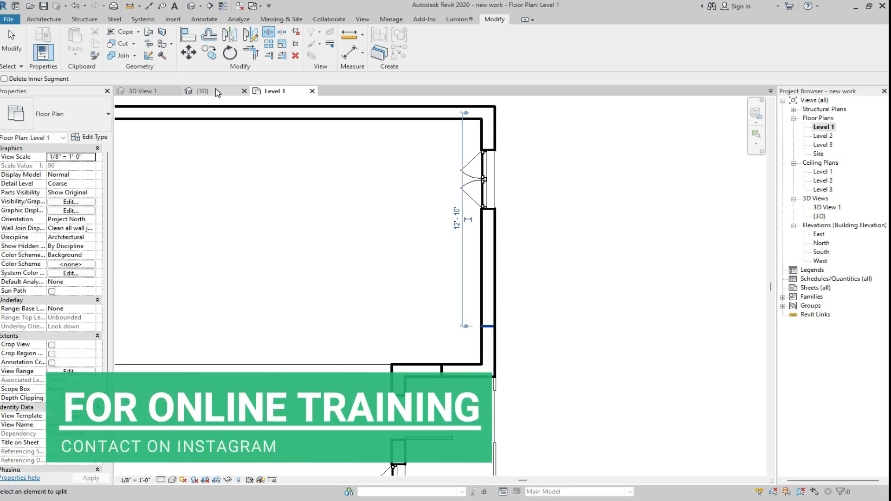
left_click(216, 93)
key("Escape")
scroll(519, 306, "up", 4)
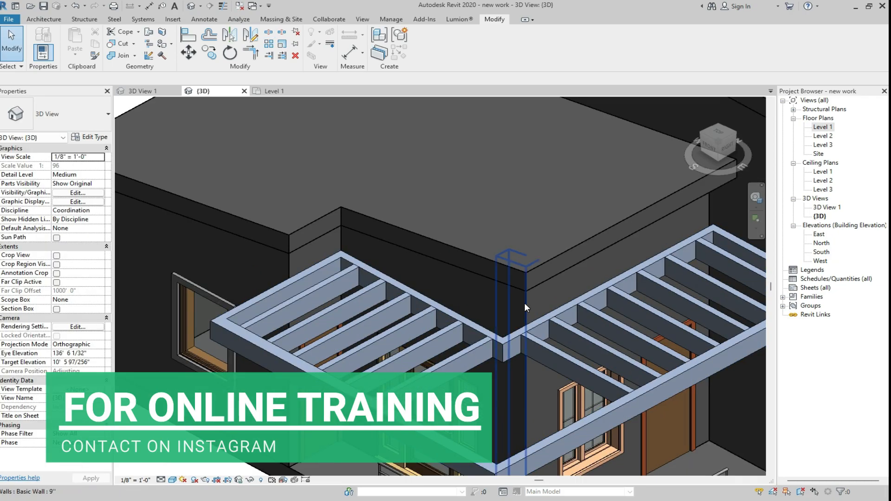
scroll(471, 292, "down", 5)
scroll(472, 292, "up", 5)
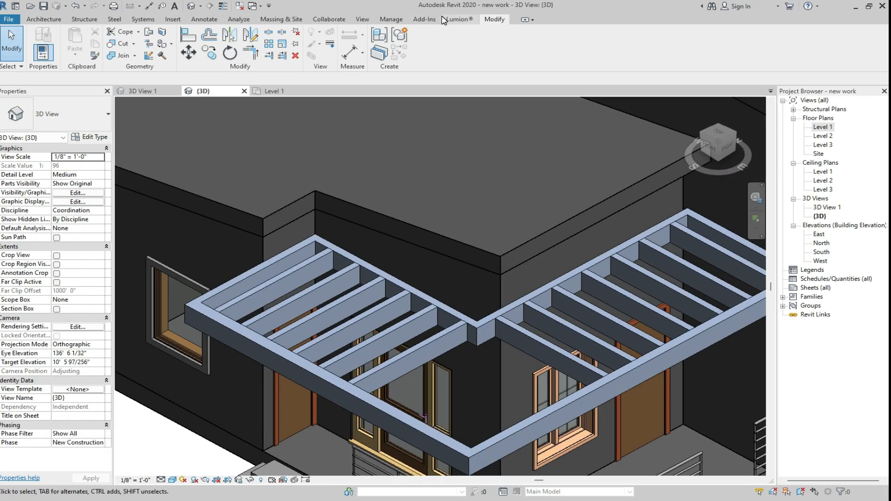
- Create a new project material in the Material Browser and name it Marble
left_click(387, 20)
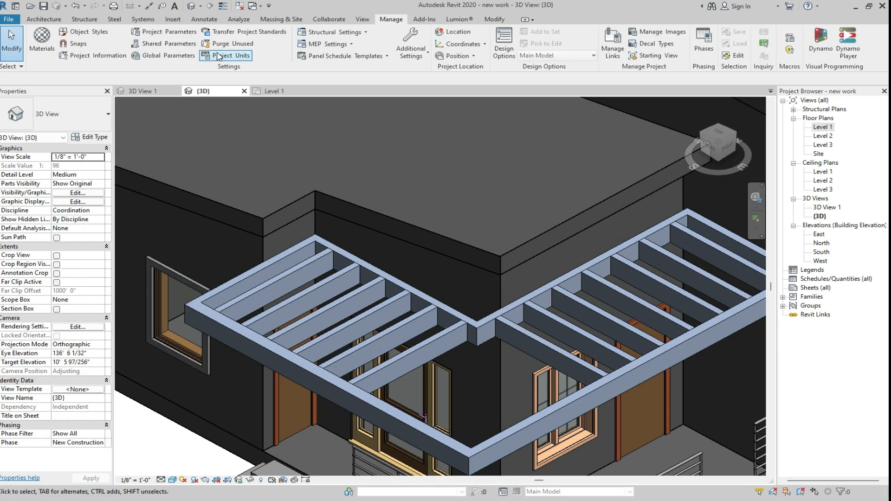
left_click(37, 45)
left_click(56, 411)
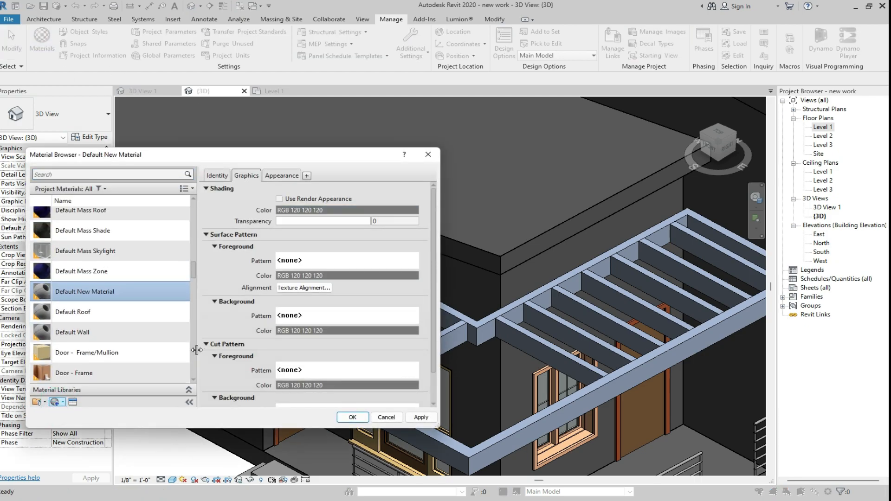
right_click(56, 291)
left_click(79, 325)
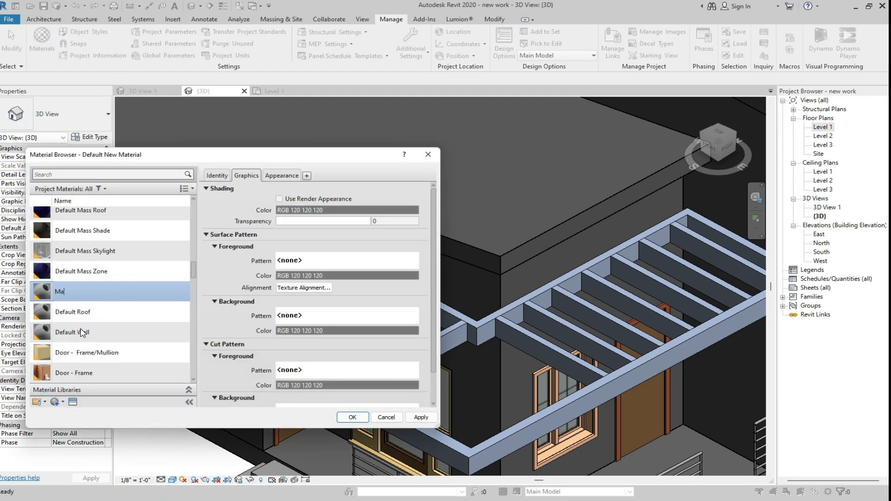
- Assign download (1).jpg from the Desktop as the Marble material's appearance image and set its glossiness to 86
left_click(266, 175)
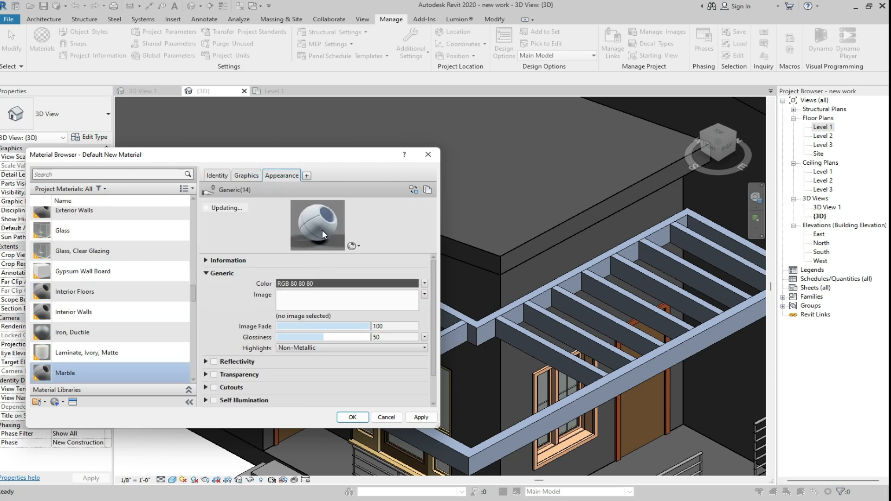
left_click(331, 302)
left_click(489, 152)
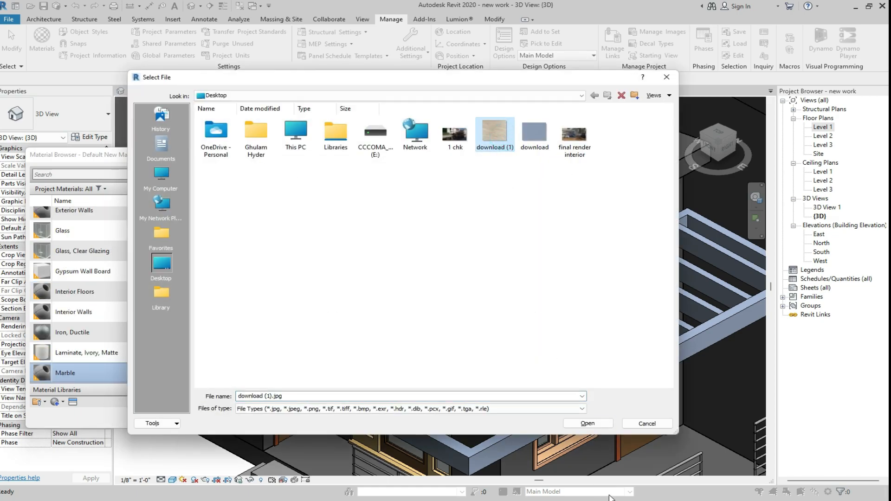
left_click(587, 423)
left_click_drag(355, 335, 356, 335)
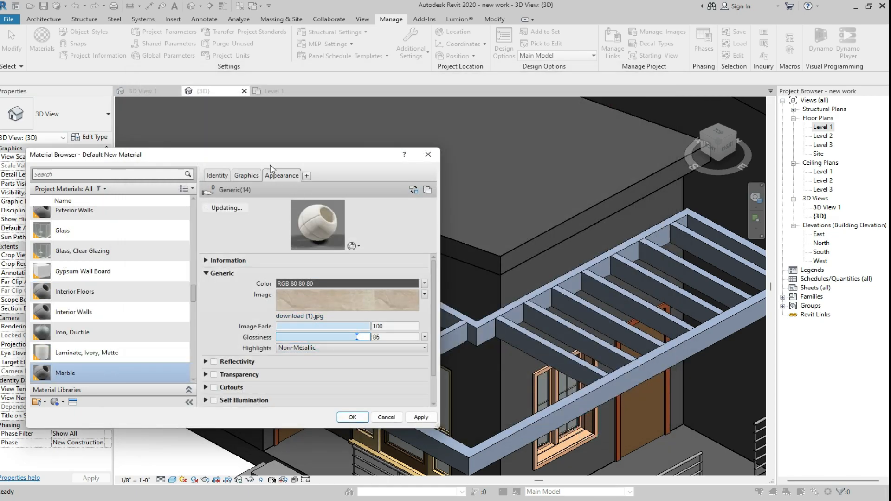
- Enable Use Render Appearance for the Marble material's shading, apply it and accept the material changes
left_click(246, 175)
left_click(294, 197)
left_click(420, 416)
left_click(342, 417)
- Paint both faces of the split wall corner under the lower roof, behind the pergola, with Marble
scroll(494, 294, "up", 5)
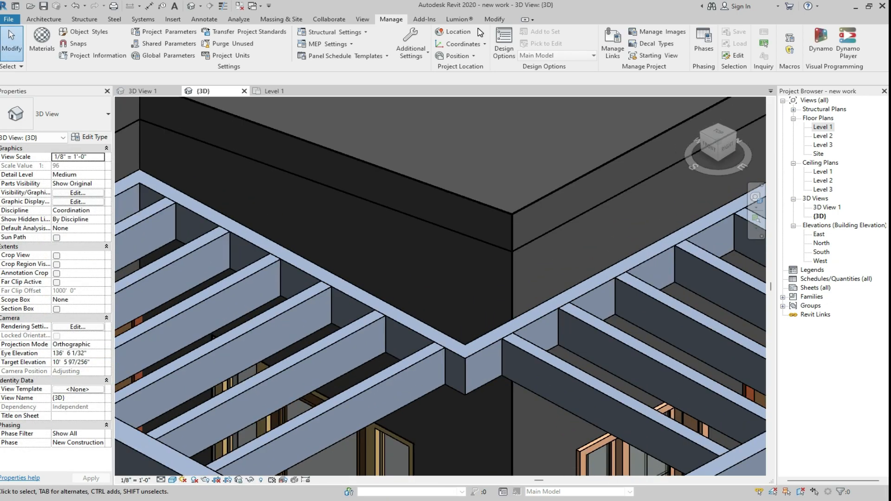
left_click(164, 46)
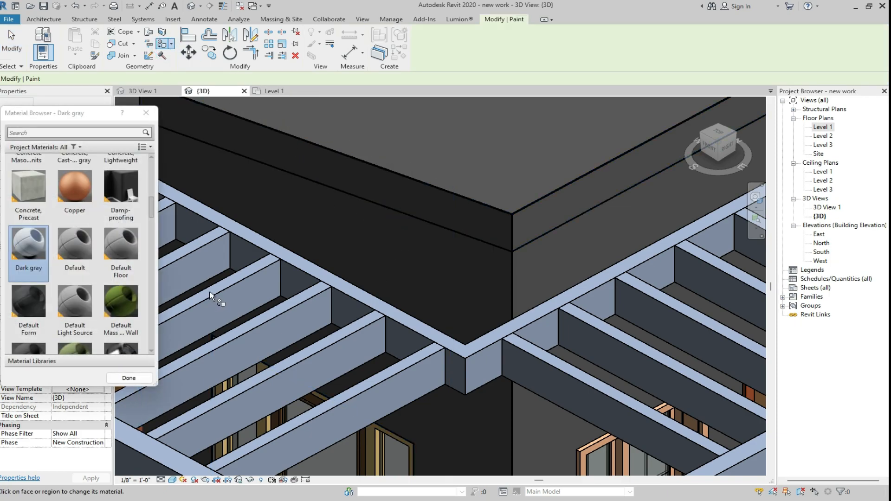
scroll(69, 176, "down", 1)
left_click(77, 132)
type("ma")
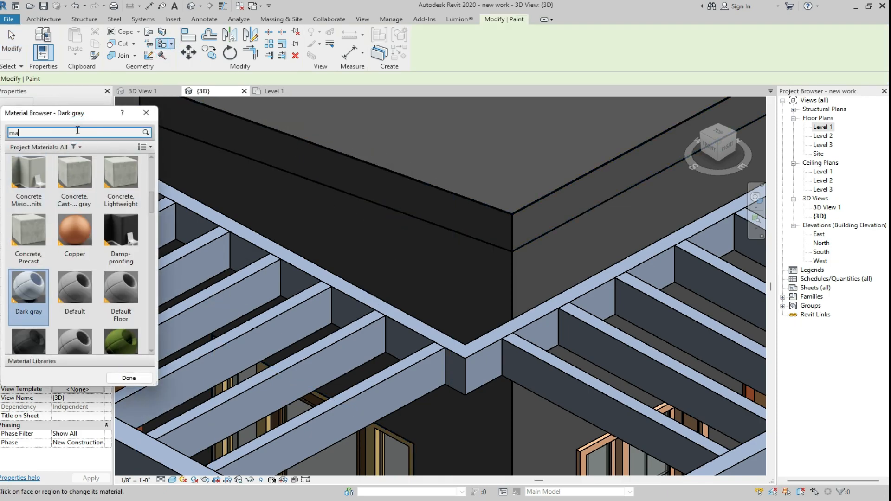
type("rb")
left_click(35, 188)
left_click(517, 317)
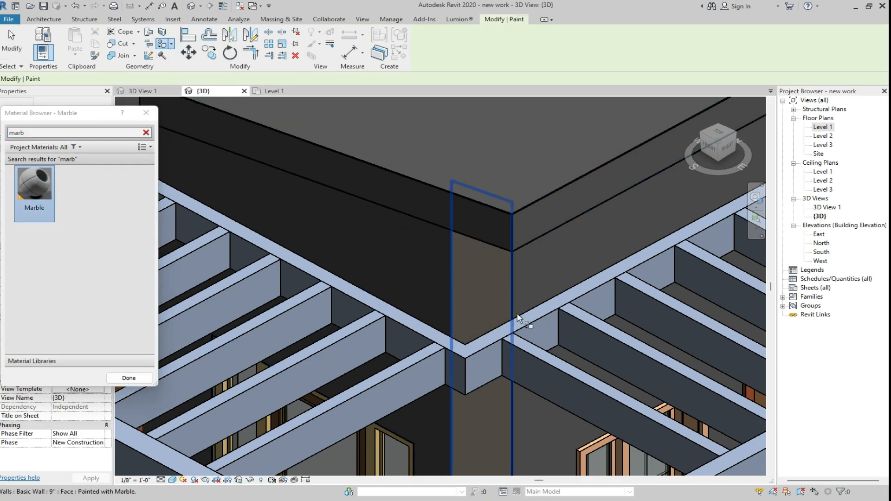
left_click(528, 286)
- Paint both split wall faces at the front corner of the taller volume with Marble
scroll(385, 339, "down", 4)
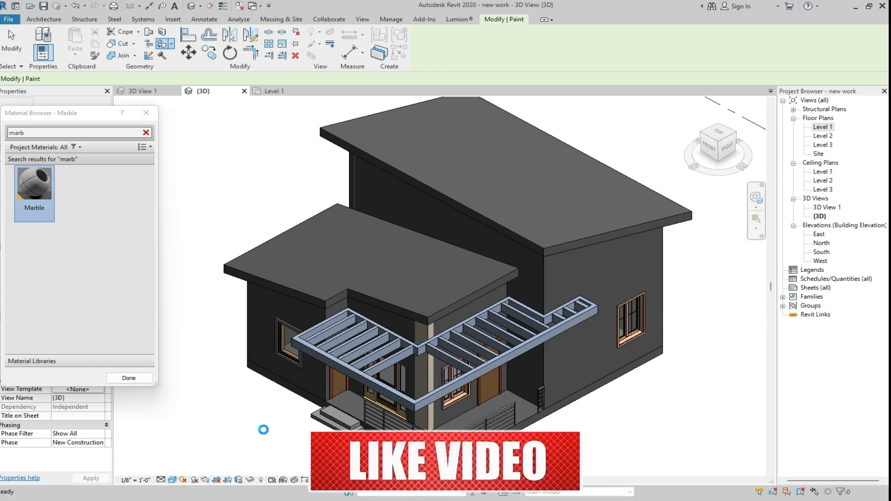
scroll(418, 366, "up", 5)
scroll(328, 364, "down", 3)
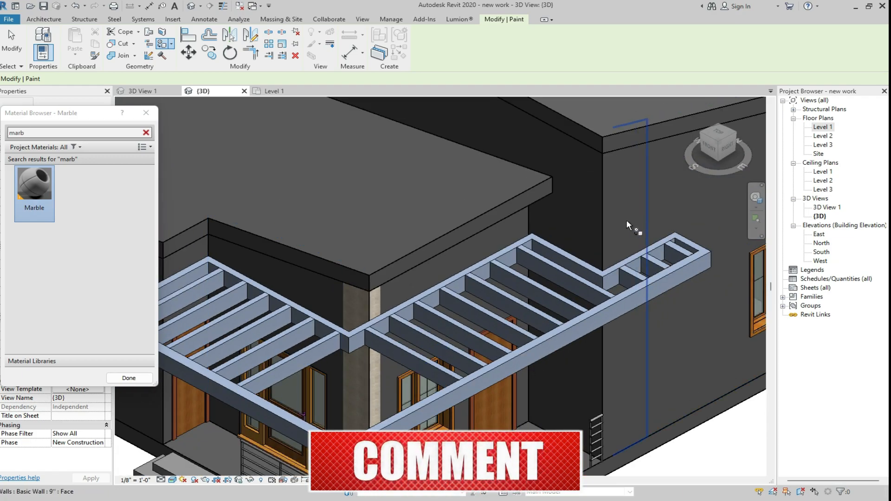
left_click(626, 278)
left_click(579, 219)
scroll(578, 223, "down", 6)
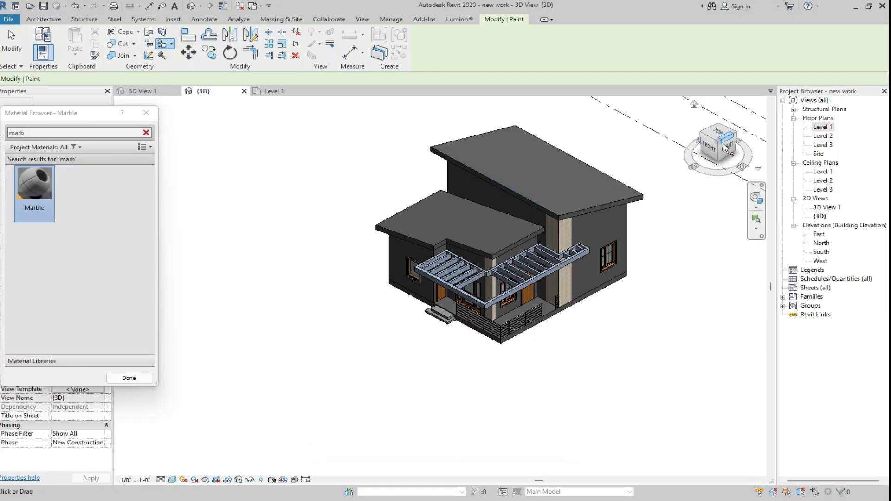
- Turn the 3D view to a low front angle and paint the underside of the upper roof with Oak Flooring
left_click(718, 152)
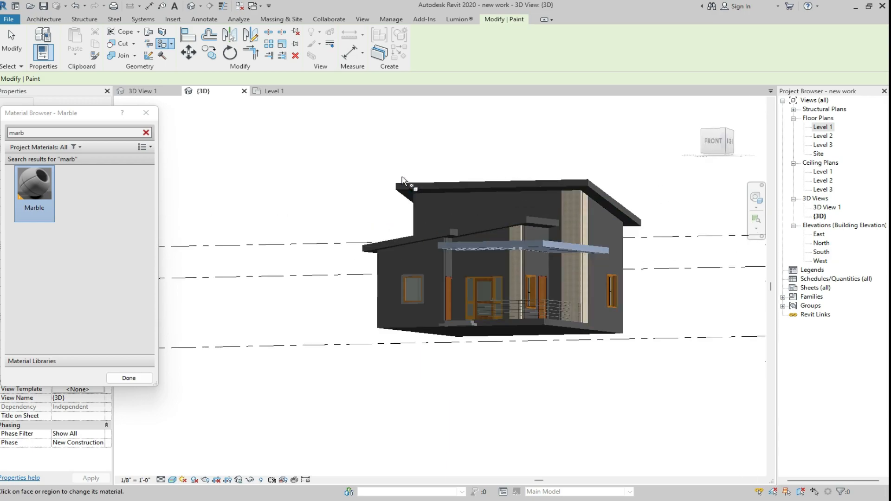
left_click(128, 378)
left_click(162, 44)
scroll(106, 264, "down", 10)
scroll(106, 263, "up", 10)
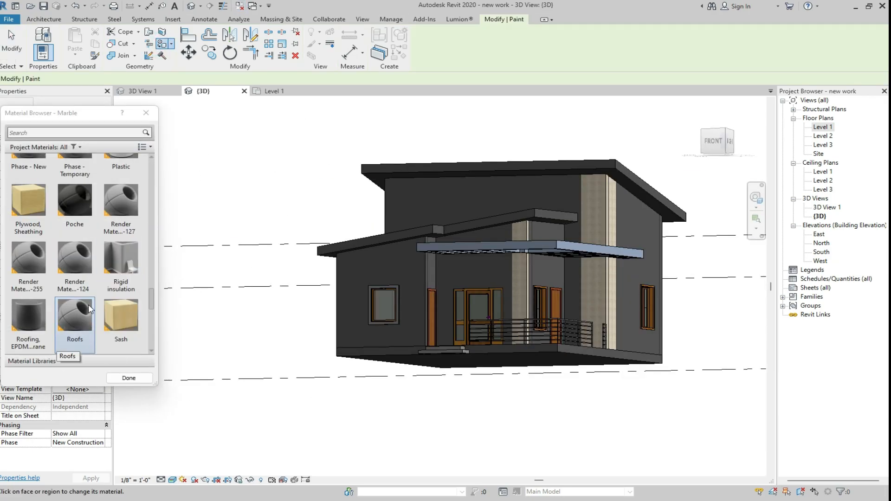
left_click(28, 205)
scroll(567, 185, "up", 5)
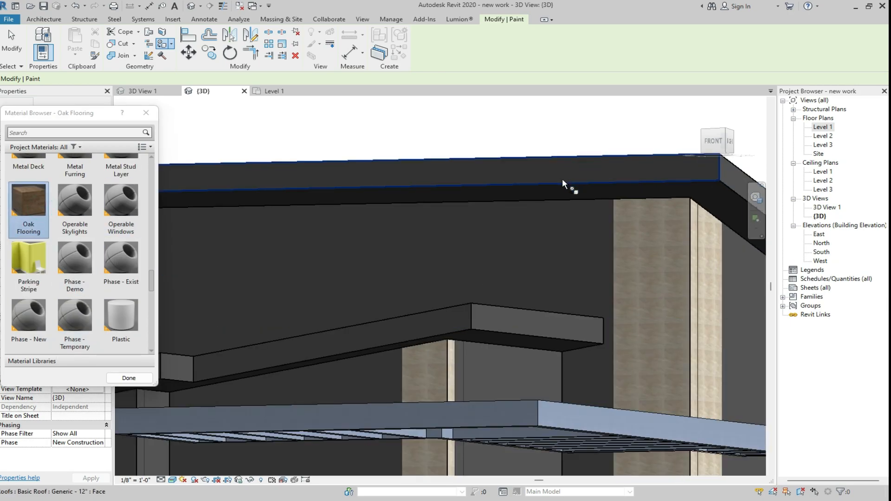
scroll(468, 161, "down", 3)
scroll(431, 269, "up", 5)
scroll(431, 269, "down", 4)
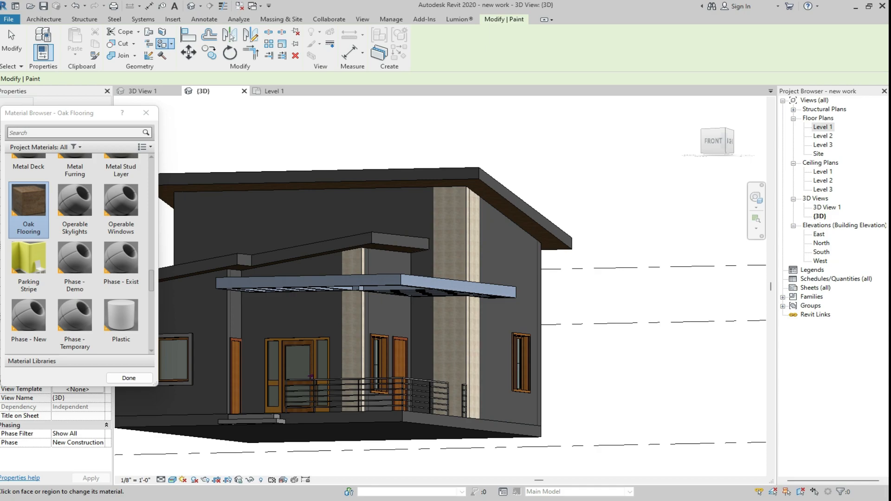
- Examine the front facade and its window surround, and look through the project materials for a suitable finish
left_click(271, 499)
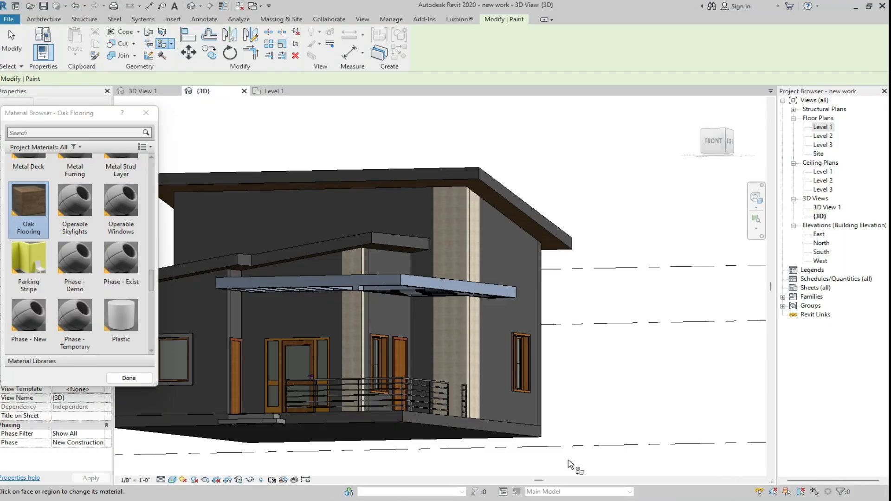
scroll(575, 468, "down", 3)
scroll(557, 454, "up", 2)
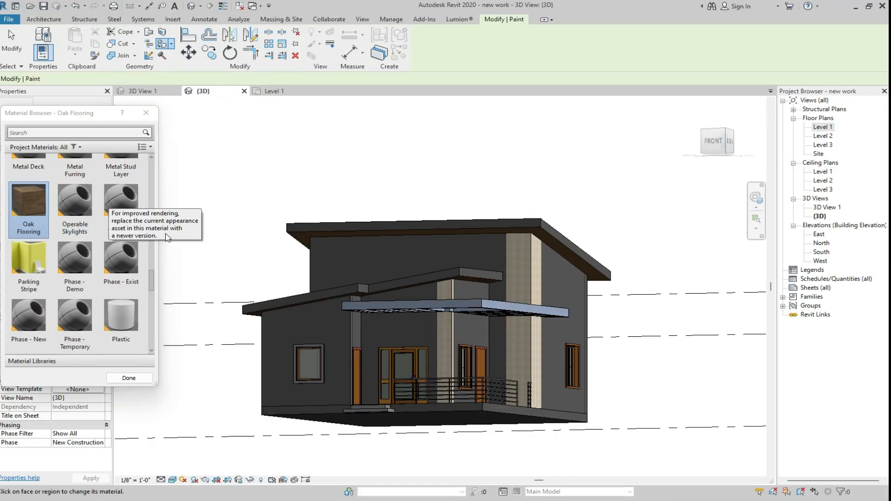
scroll(344, 307, "up", 2)
scroll(344, 307, "down", 1)
scroll(296, 360, "up", 6)
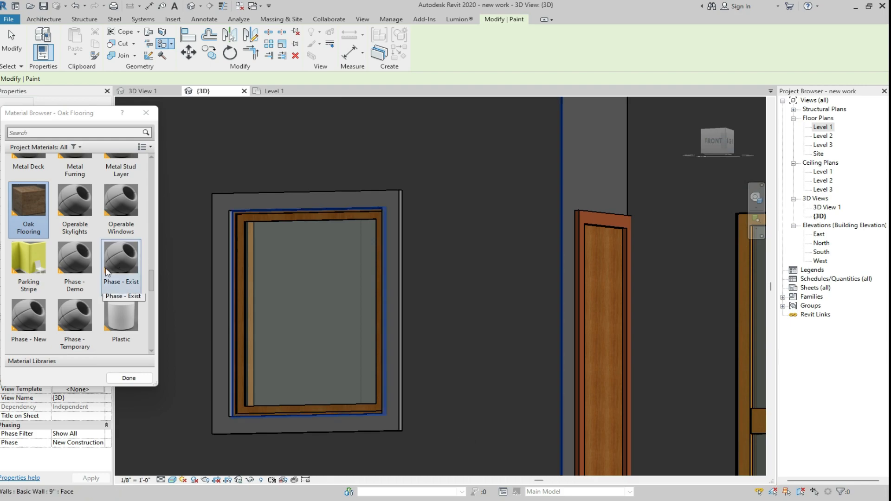
scroll(441, 331, "down", 8)
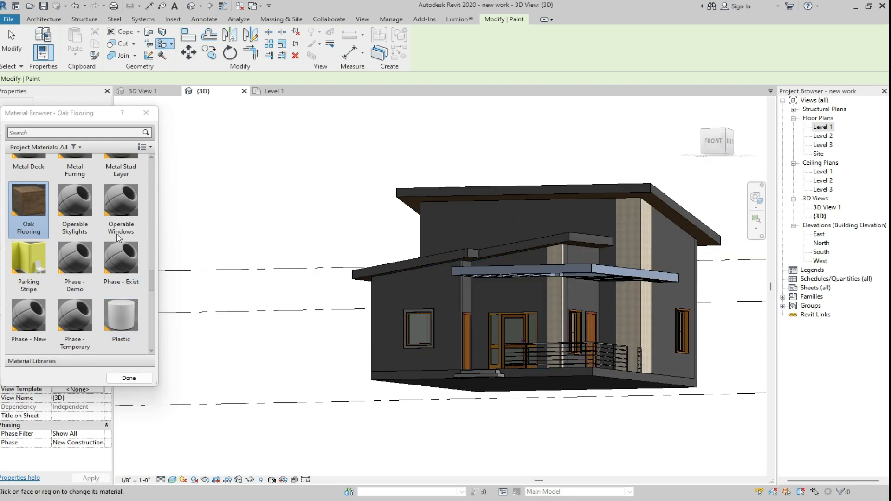
scroll(84, 250, "up", 10)
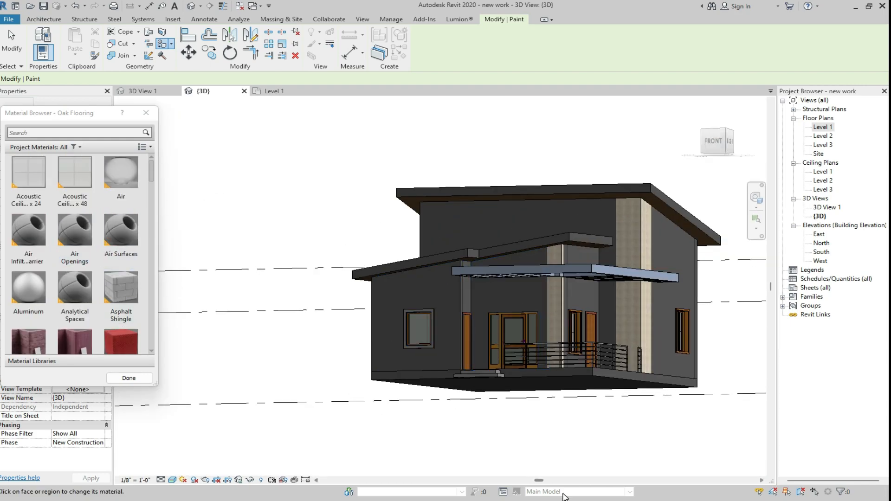
- Switch to Chrome and search Google Images for "half white color texture"
left_click(433, 497)
left_click(56, 13)
scroll(166, 150, "up", 4)
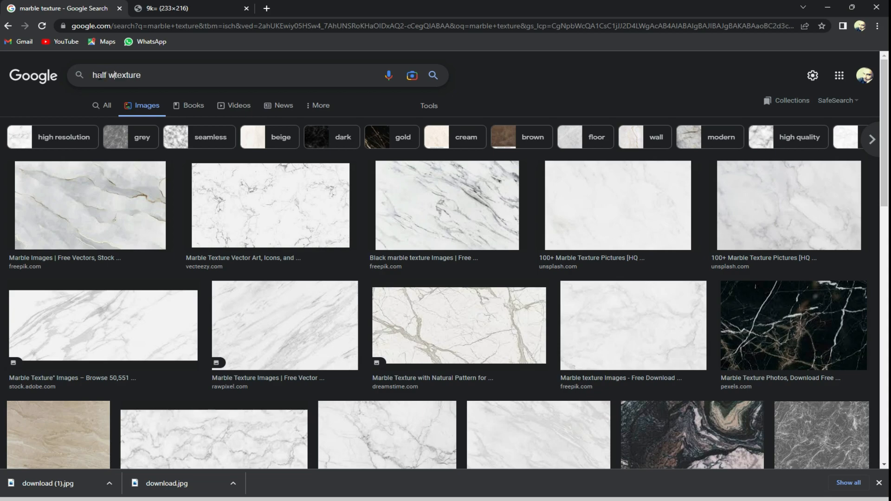
type("olor")
key("Return")
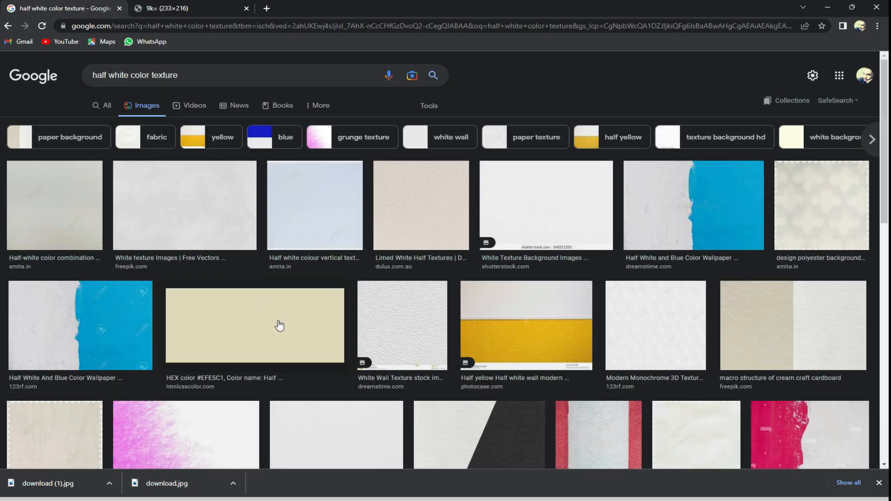
- Preview the Half Colonial White swatch, the polyester cotton linen texture and the half white vertical texture among the image results
left_click(277, 324)
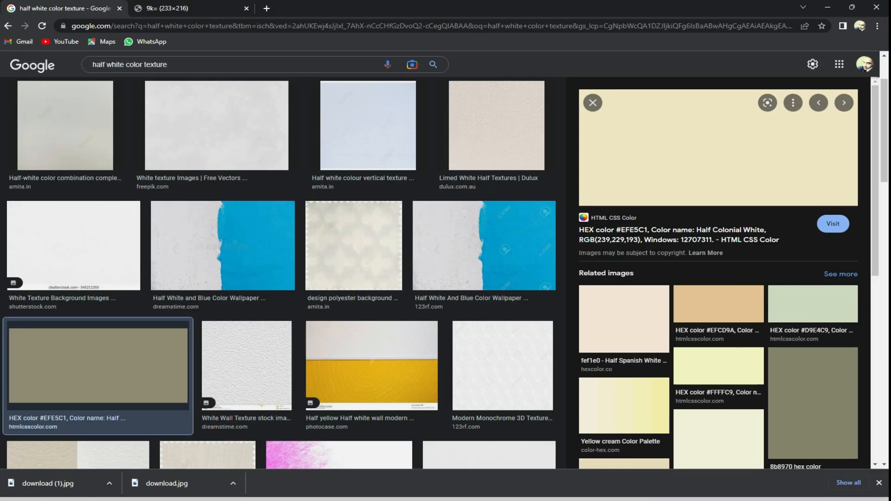
scroll(423, 299, "down", 4)
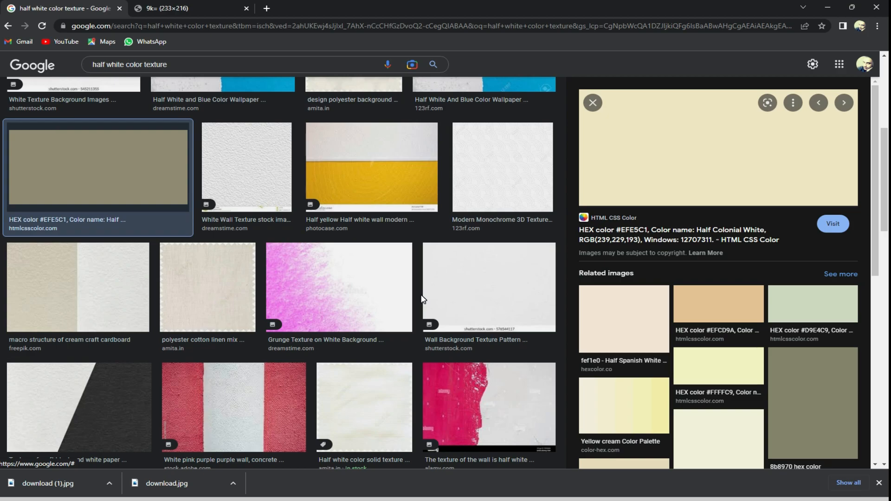
left_click(202, 310)
scroll(352, 320, "down", 12)
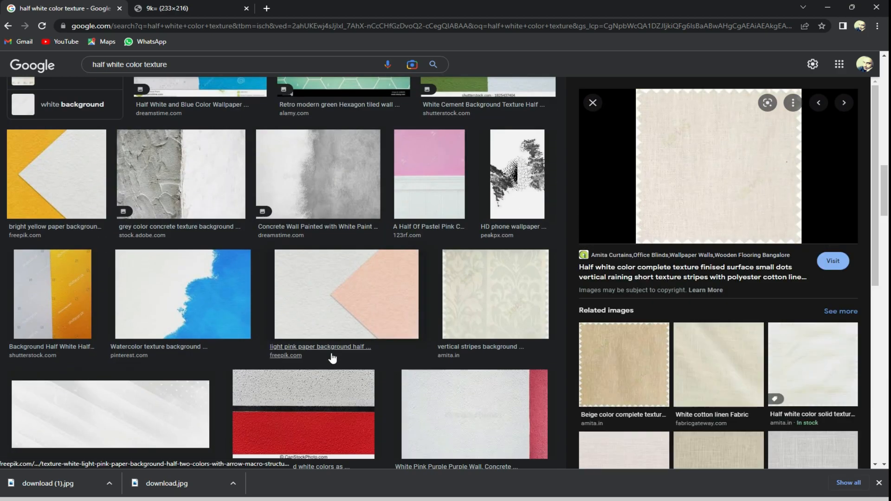
scroll(417, 344, "up", 15)
scroll(358, 196, "down", 2)
left_click(357, 195)
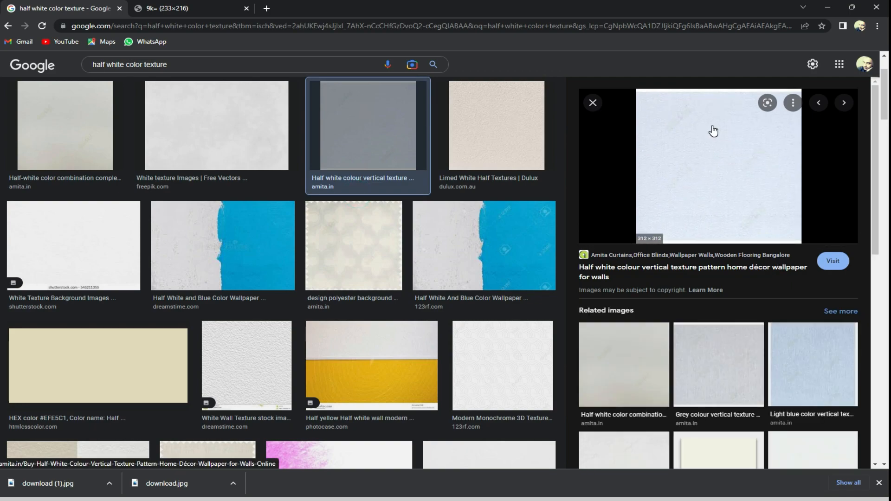
- Open the related half-white concrete-finish wallpaper texture from amita.in and save its image to the computer
left_click(607, 410)
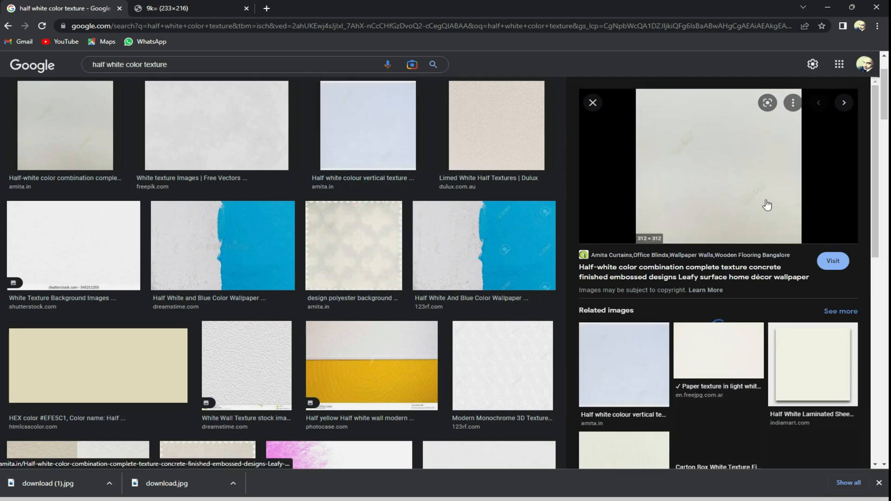
right_click(684, 148)
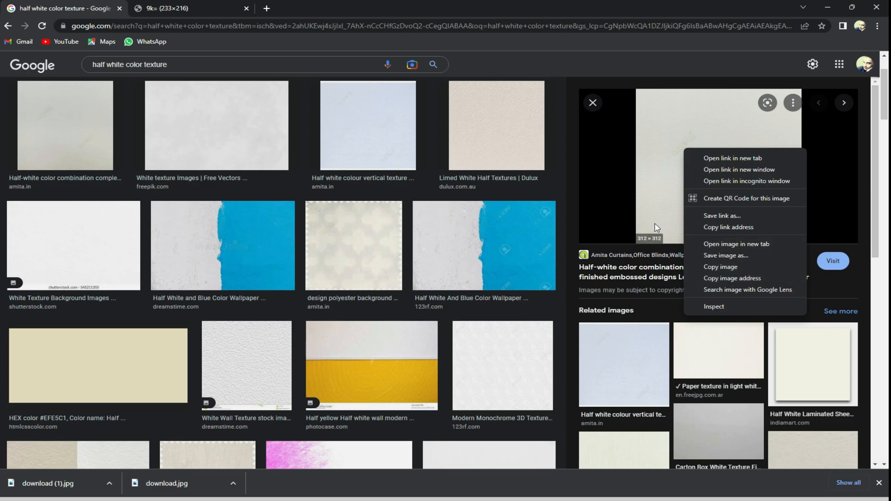
left_click(713, 258)
left_click(370, 244)
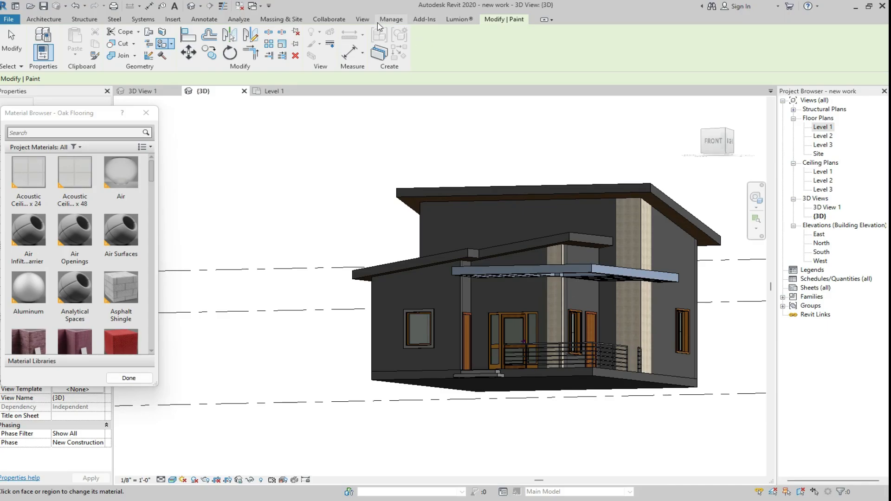
- Create a new project material and name it Half white
left_click(388, 20)
left_click(41, 40)
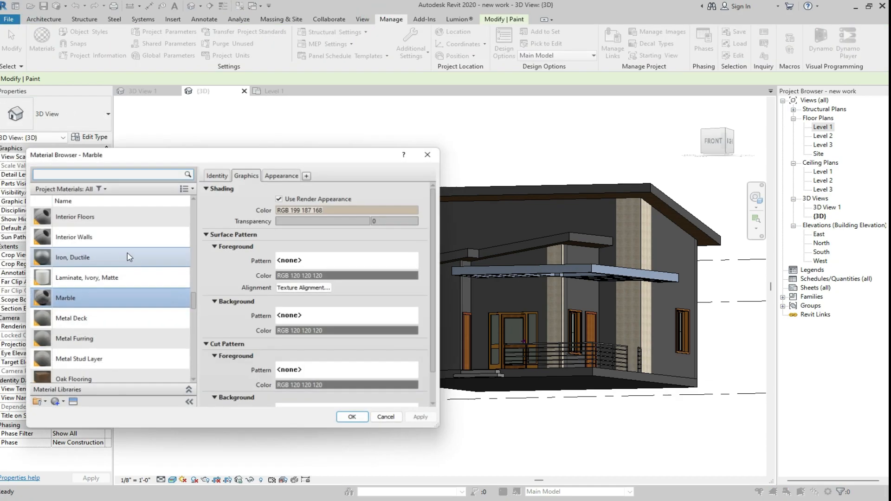
left_click(55, 402)
right_click(135, 299)
left_click(156, 329)
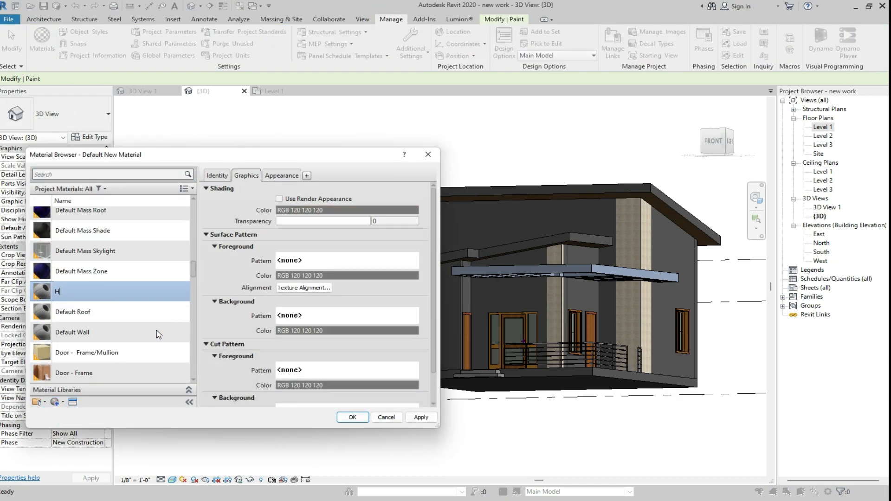
- Assign the image 123330-312x312.jpg to the Half white material's appearance and accept the material
left_click(281, 175)
left_click(315, 310)
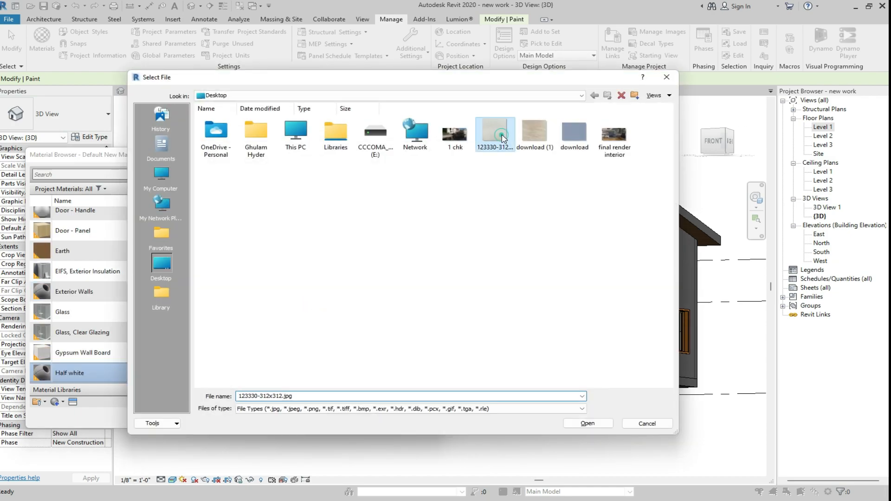
left_click(589, 423)
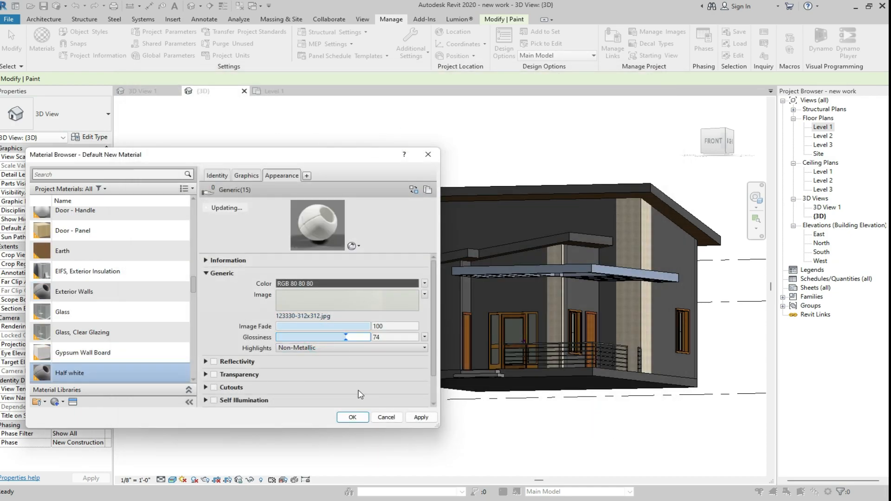
left_click(353, 417)
- Start the Paint tool, find the Half white material and paint the upper front wall with it
scroll(510, 248, "up", 5)
key("Escape")
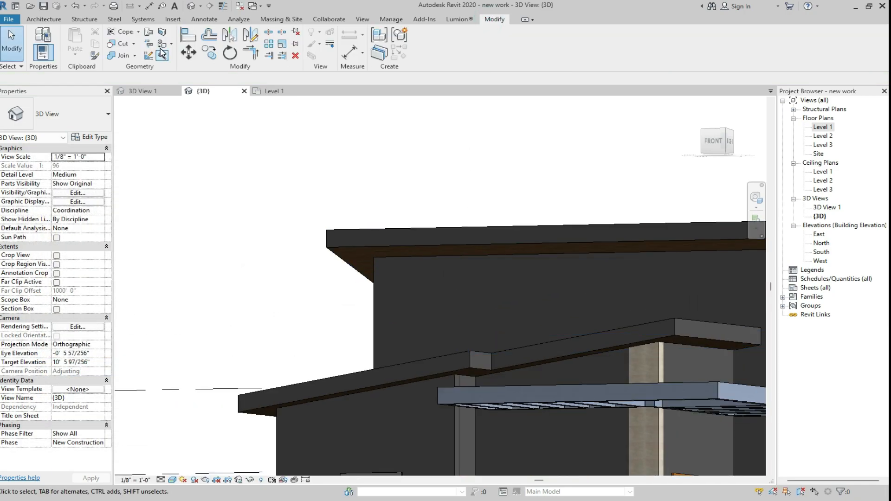
left_click(162, 53)
left_click(89, 133)
type("hal")
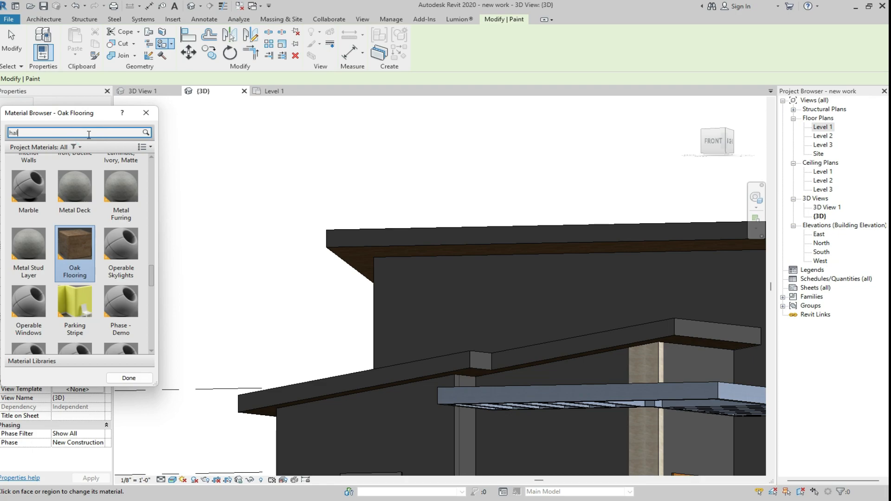
type("f")
left_click(34, 185)
left_click(478, 318)
scroll(507, 283, "down", 4)
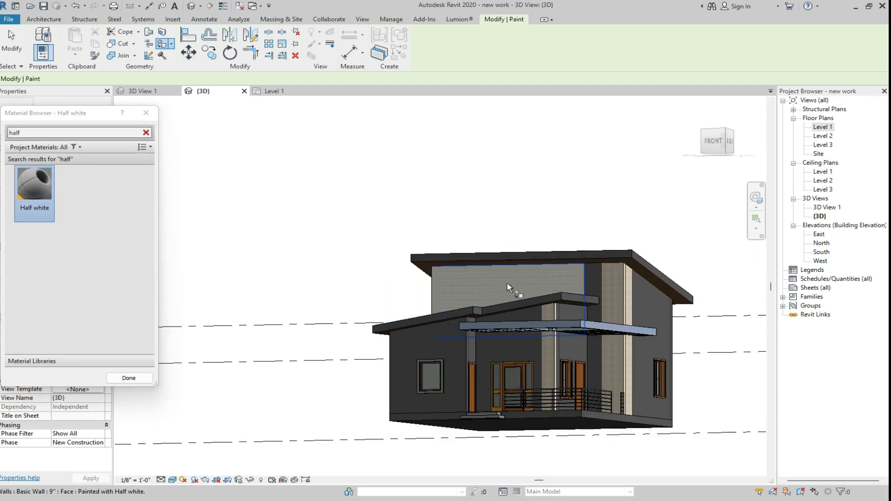
- Paint the lower front walls beside the window and entrance door, and the porch side walls, Half white
left_click(432, 372)
left_click(506, 366)
scroll(506, 367, "up", 5)
left_click(416, 355)
scroll(416, 355, "down", 4)
left_click(560, 342)
scroll(558, 342, "up", 4)
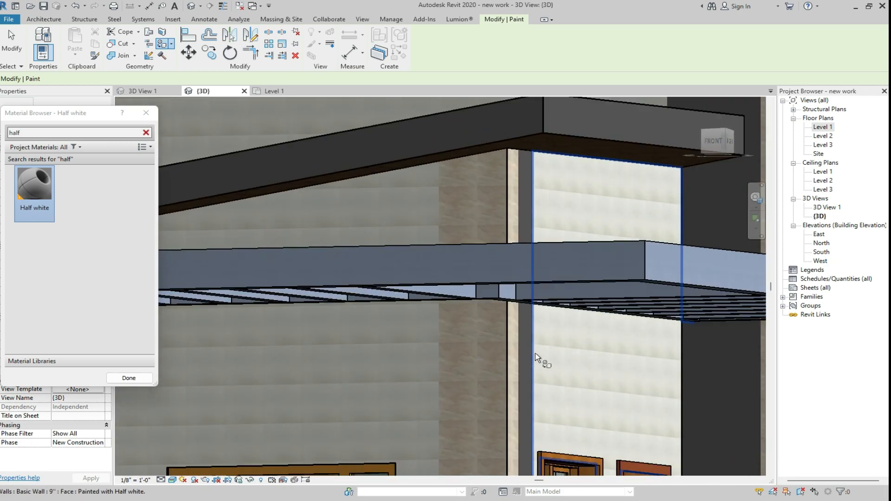
scroll(516, 363, "down", 4)
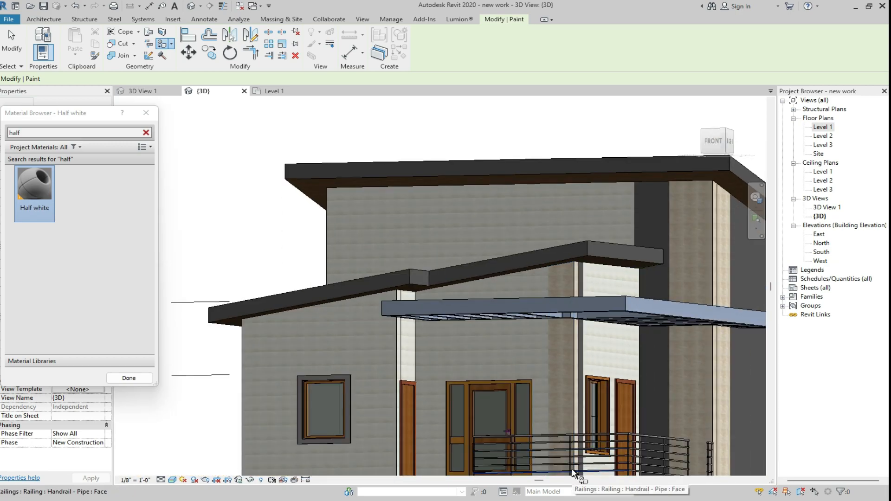
key("Escape")
- Paint the porch wall behind the pergola and the large right side wall of the house Half white
scroll(579, 427, "down", 2)
middle_click_drag(733, 191, 510, 412, "shift")
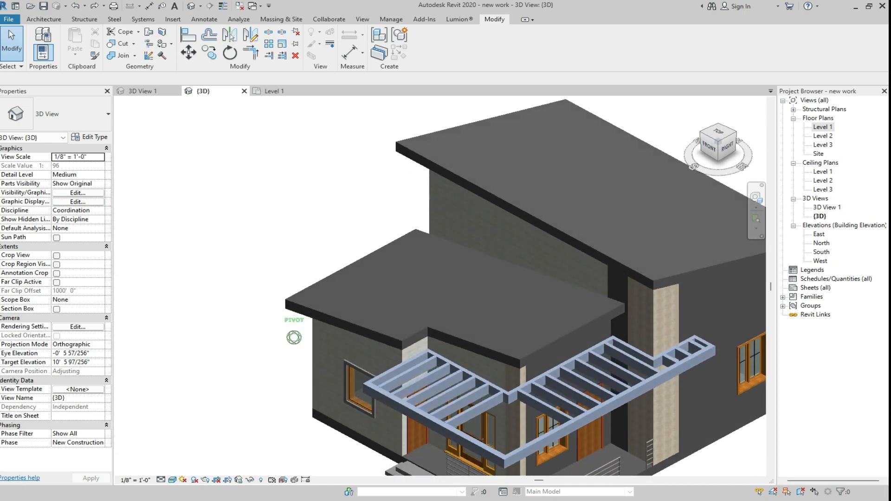
scroll(510, 412, "up", 5)
scroll(488, 347, "down", 5)
scroll(480, 277, "up", 7)
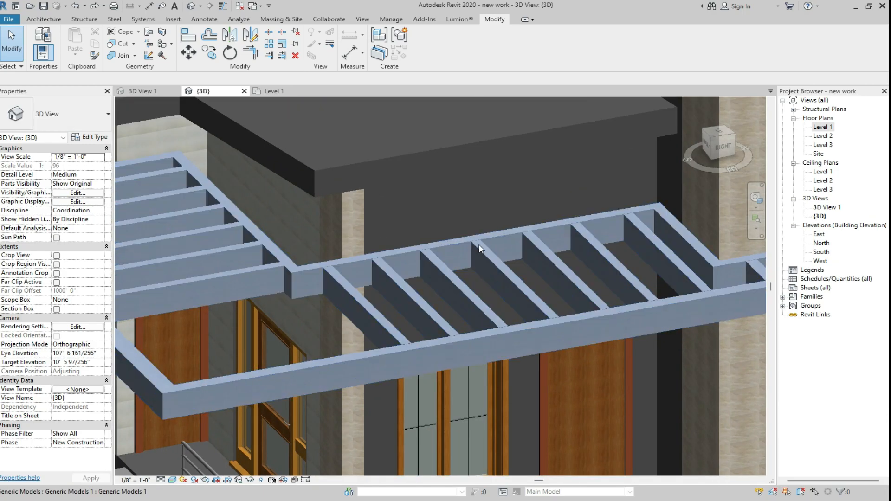
left_click(161, 43)
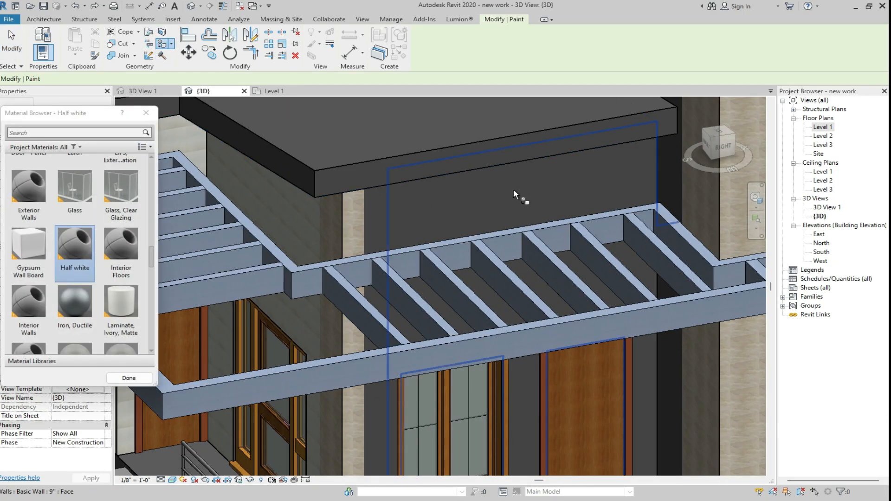
scroll(513, 191, "down", 4)
scroll(570, 195, "up", 3)
left_click(580, 214)
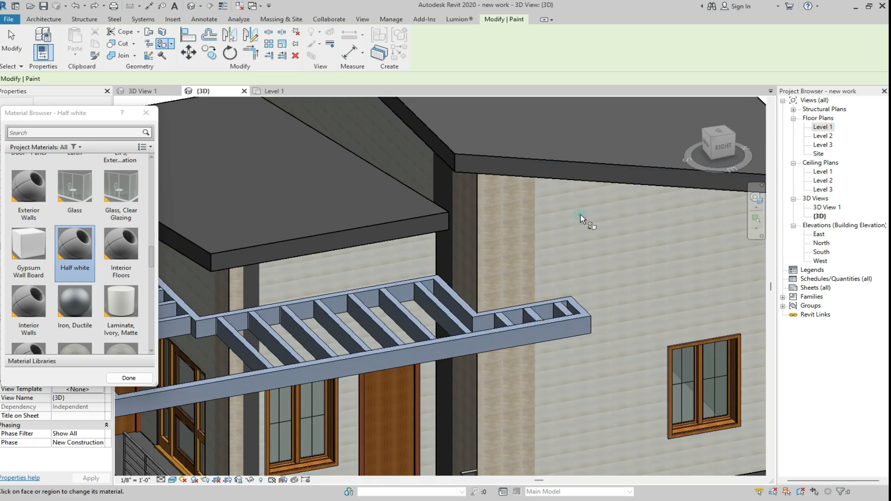
- Examine the painted walls from the right, front and left sides of the house for unpainted faces
scroll(444, 185, "down", 4)
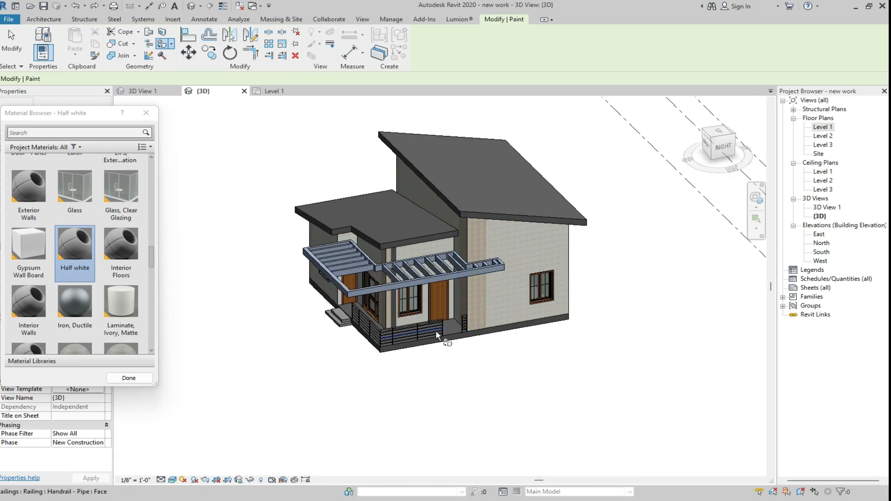
scroll(435, 330, "up", 5)
scroll(408, 341, "down", 4)
left_click(713, 140)
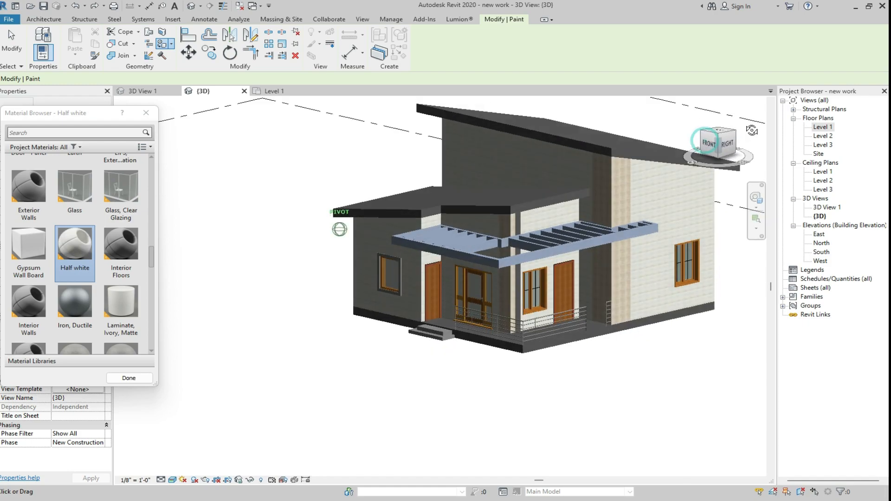
scroll(424, 280, "up", 4)
left_click(452, 363)
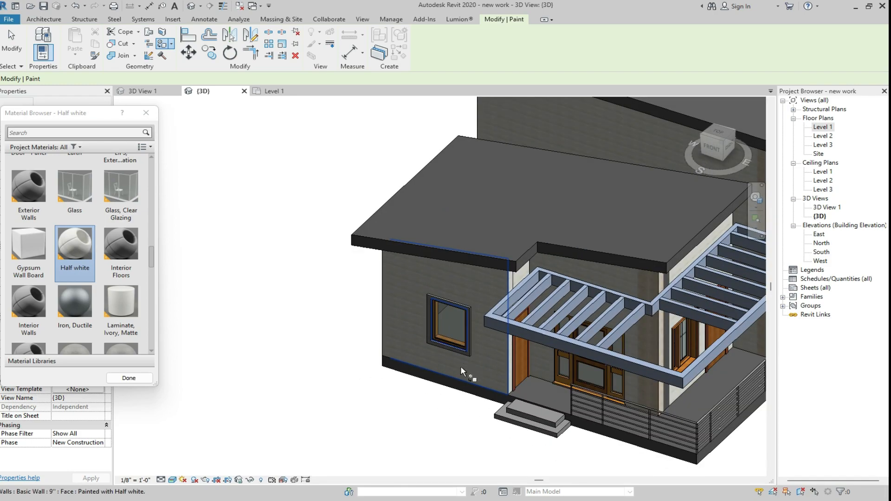
left_click(711, 148)
scroll(374, 276, "down", 4)
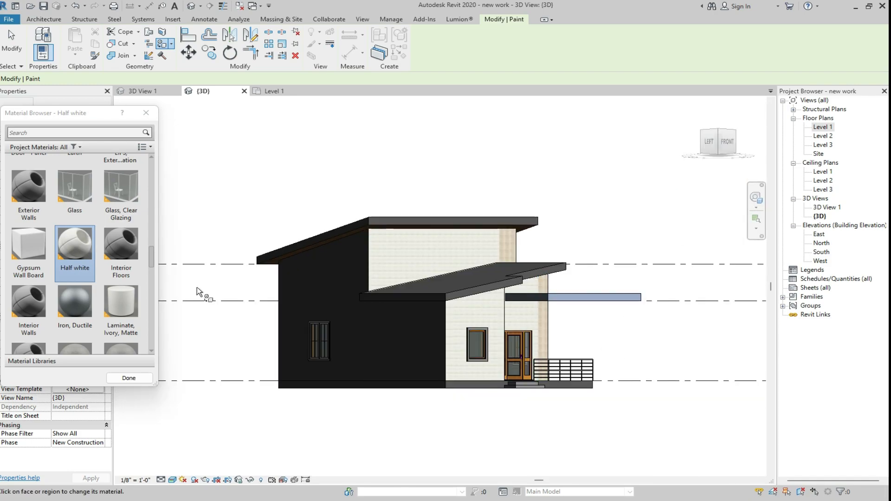
left_click_drag(714, 145, 647, 153)
scroll(544, 267, "down", 3)
scroll(545, 267, "up", 3)
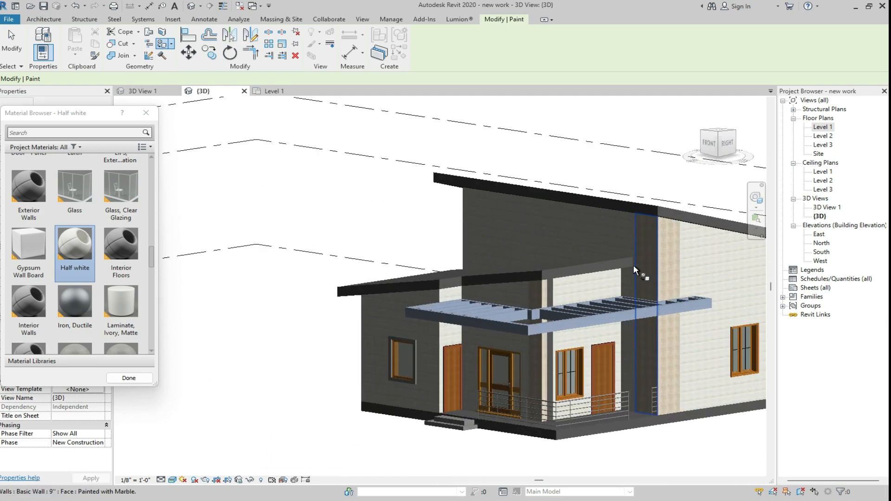
- Find the Marble material and paint the remaining bare strip on the porch corner wall with it
scroll(56, 274, "up", 1)
left_click(37, 134)
type("mar")
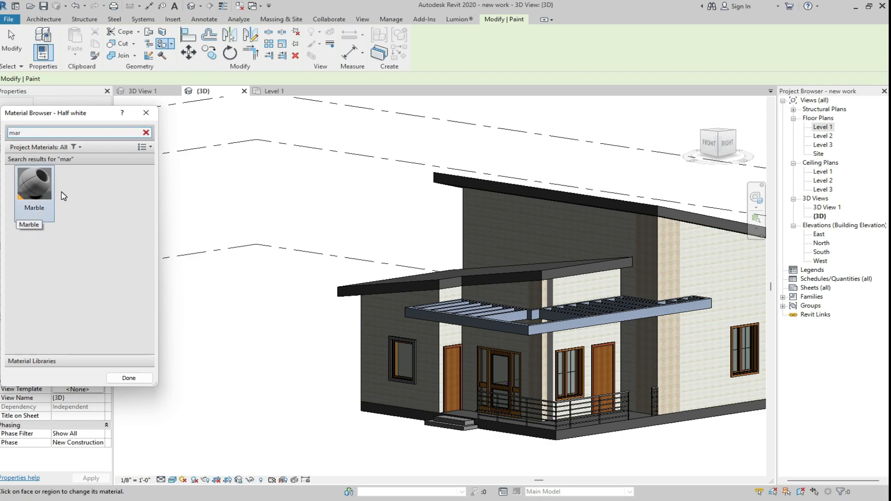
scroll(513, 322, "up", 4)
scroll(511, 328, "down", 4)
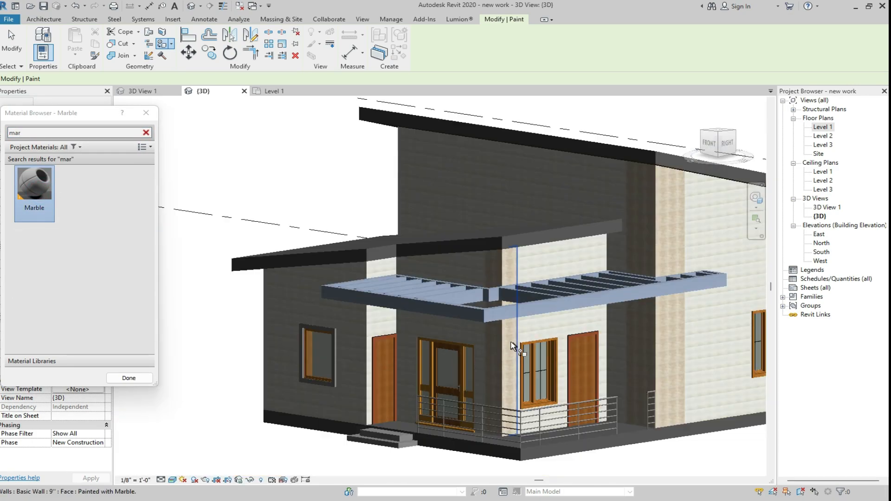
scroll(387, 449, "up", 6)
key("Escape")
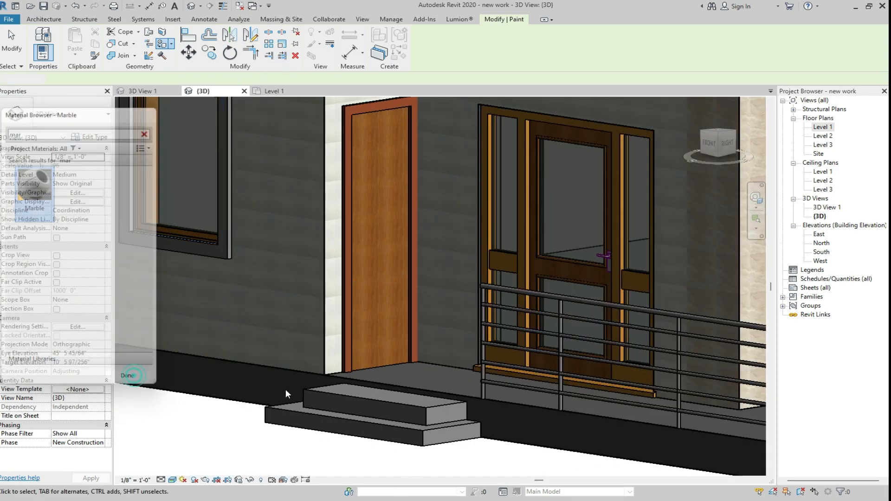
- Edit the entrance steps in place and choose Asphalt Shingle as the paint material
scroll(389, 382, "up", 3)
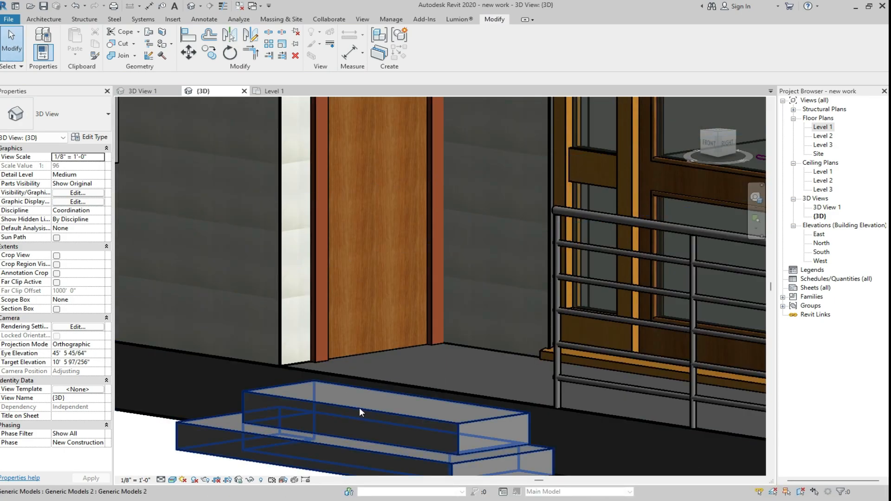
left_click(360, 408)
left_click(426, 50)
left_click(158, 49)
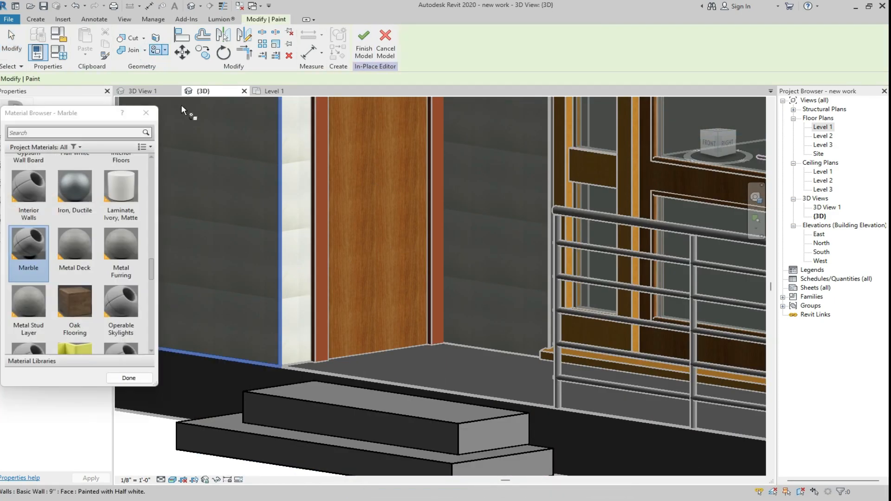
scroll(151, 204, "up", 10)
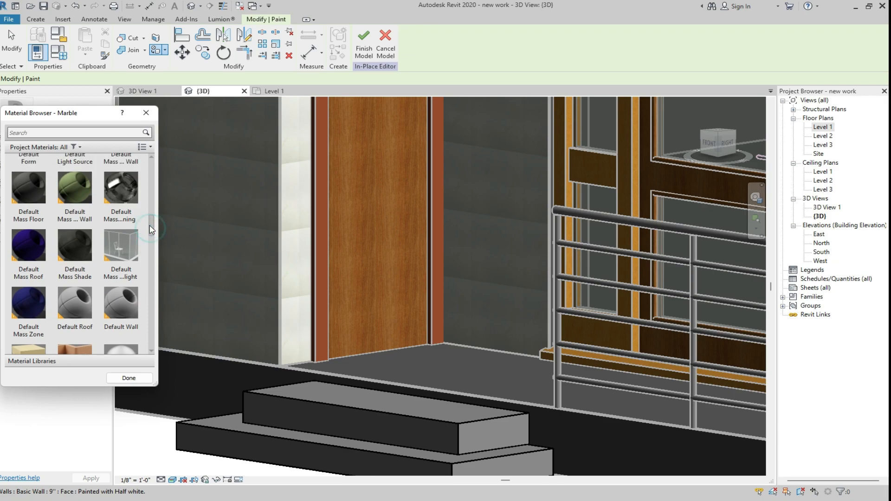
left_click_drag(151, 204, 134, 216)
scroll(132, 216, "up", 5)
left_click(121, 239)
- Paint the treads, risers and side faces of both entrance steps with Asphalt Shingle
left_click(374, 430)
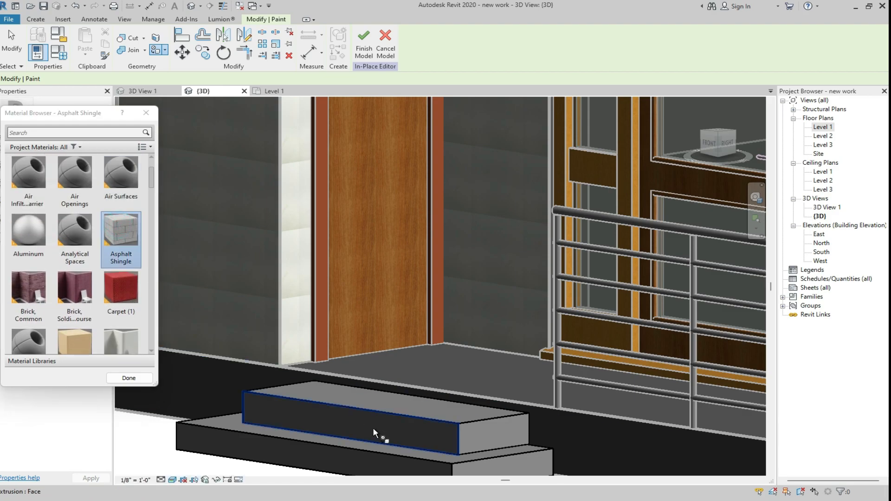
scroll(372, 405, "up", 5)
left_click(373, 404)
scroll(374, 404, "down", 5)
middle_click_drag(452, 430, 407, 379)
scroll(413, 380, "up", 3)
left_click(417, 389)
left_click(393, 433)
left_click(418, 456)
left_click(341, 457)
scroll(455, 410, "down", 3)
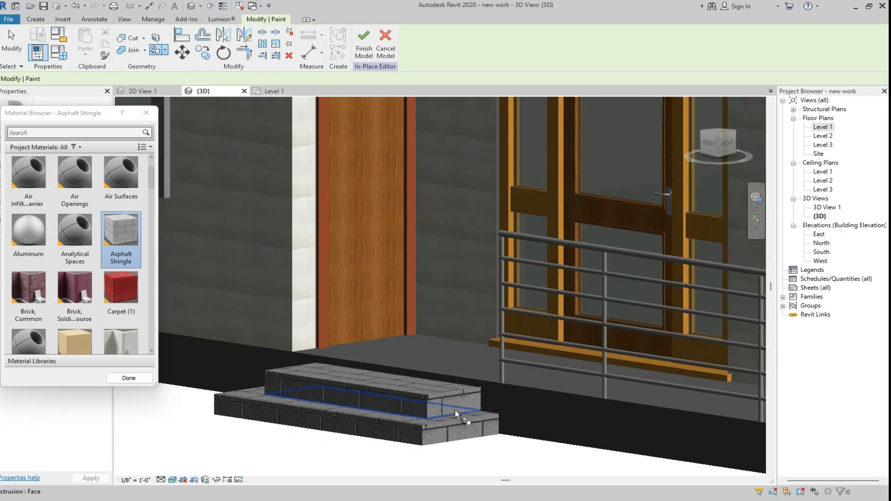
- Examine the painted entrance steps and the whole house exterior from several angles
left_click(706, 139)
scroll(473, 324, "up", 8)
scroll(399, 425, "down", 6)
scroll(601, 139, "up", 2)
left_click(697, 103)
scroll(474, 327, "up", 6)
left_click(718, 152)
scroll(370, 420, "down", 6)
middle_click_drag(295, 123, 499, 285)
scroll(491, 281, "up", 8)
scroll(475, 269, "down", 3)
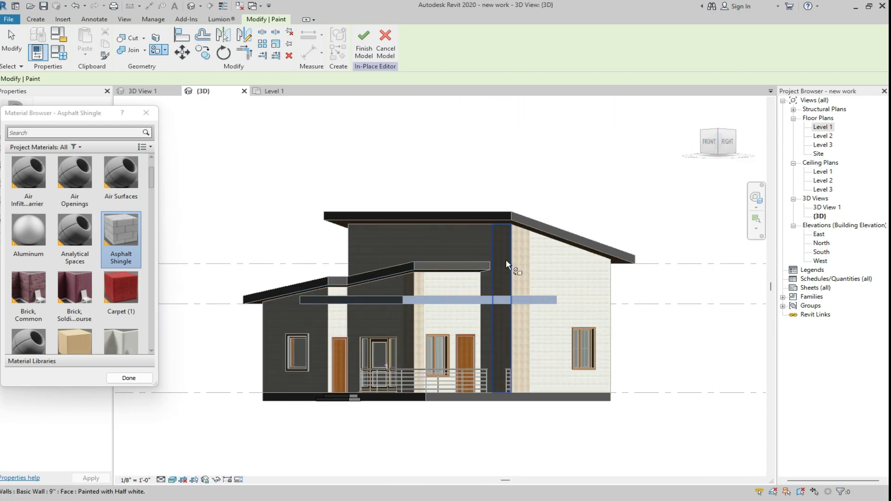
- Finish the in-place edit of the entrance steps and switch to the 3D View 1 perspective
left_click(363, 47)
left_click(154, 93)
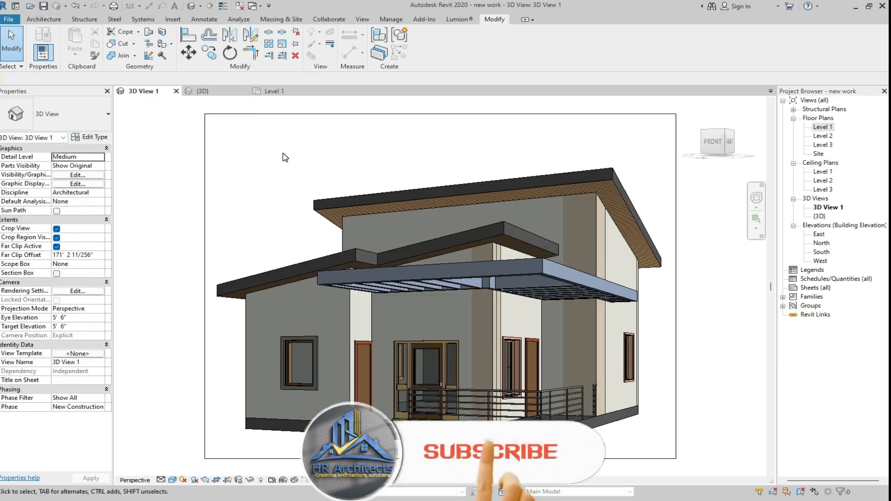